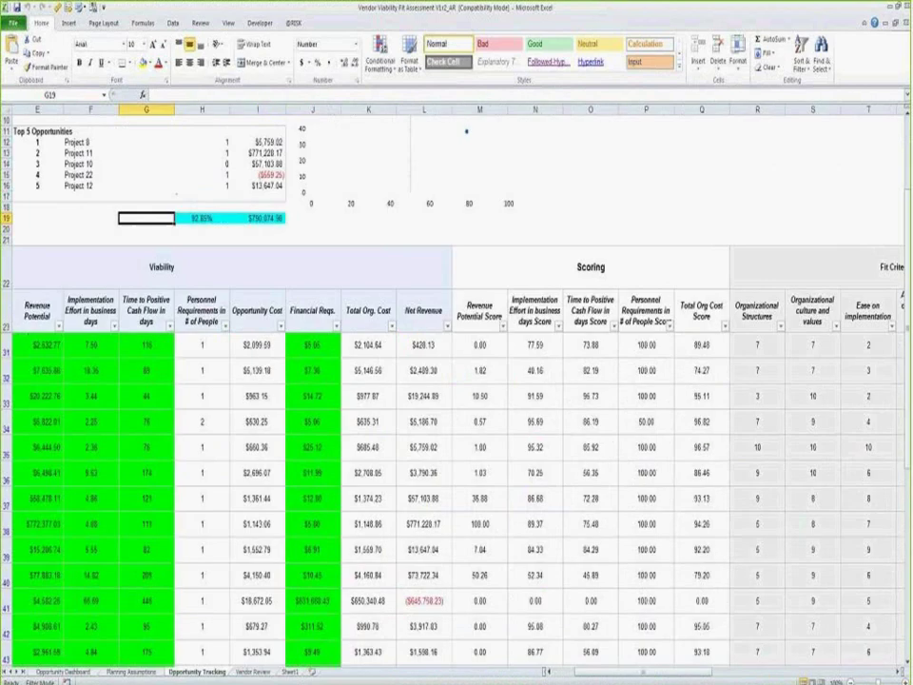
# - Review the constraints, viability assessment parameters, top 5 opportunities and project list on the Opportunity Tracking sheet
pyautogui.hscroll(-2, 677, 677)
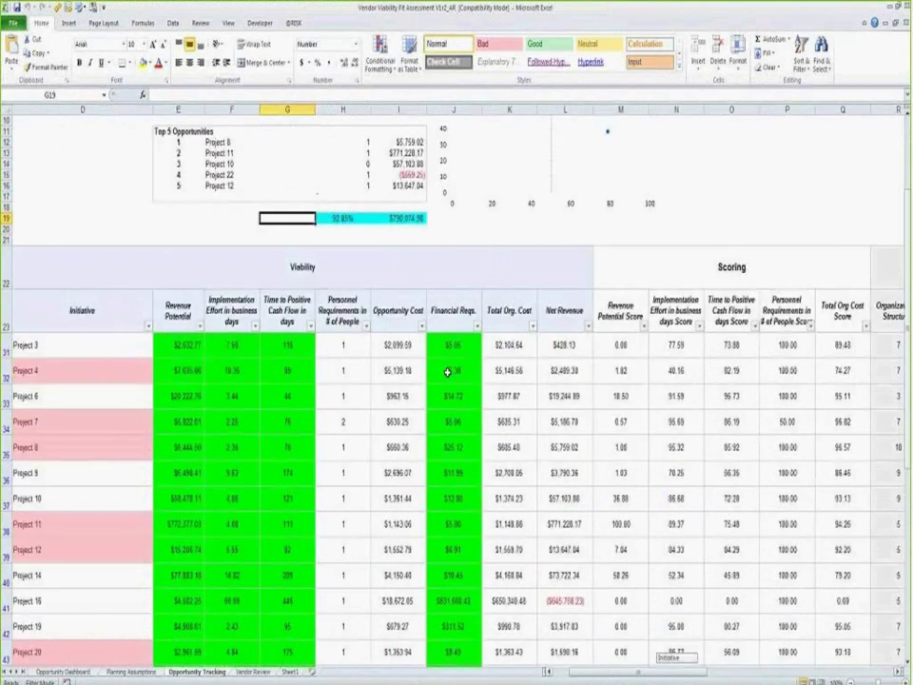
pyautogui.scroll(3, 447, 371)
pyautogui.hscroll(-3, 447, 372)
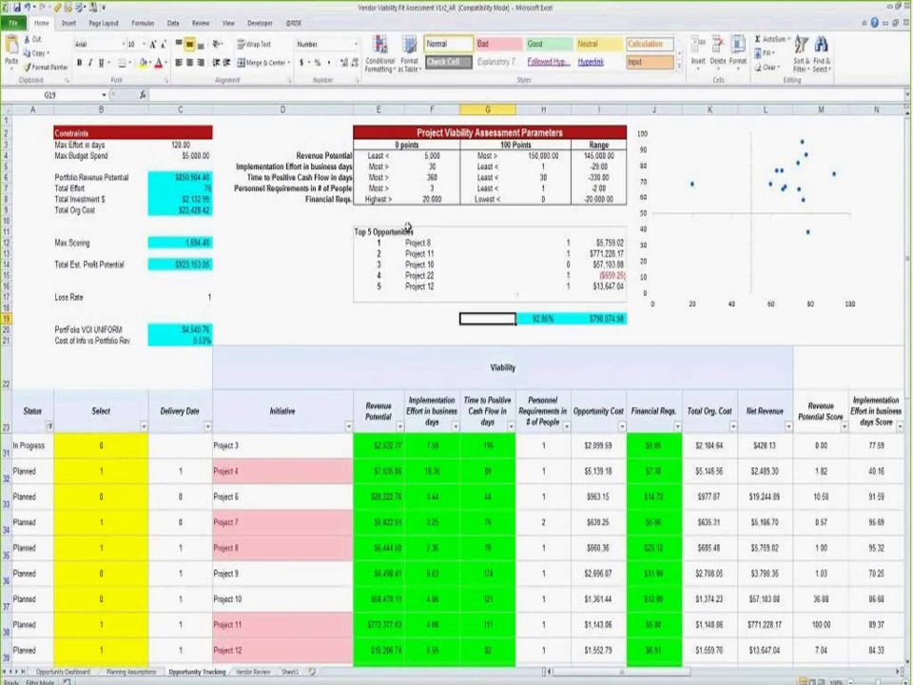
pyautogui.click(256, 233)
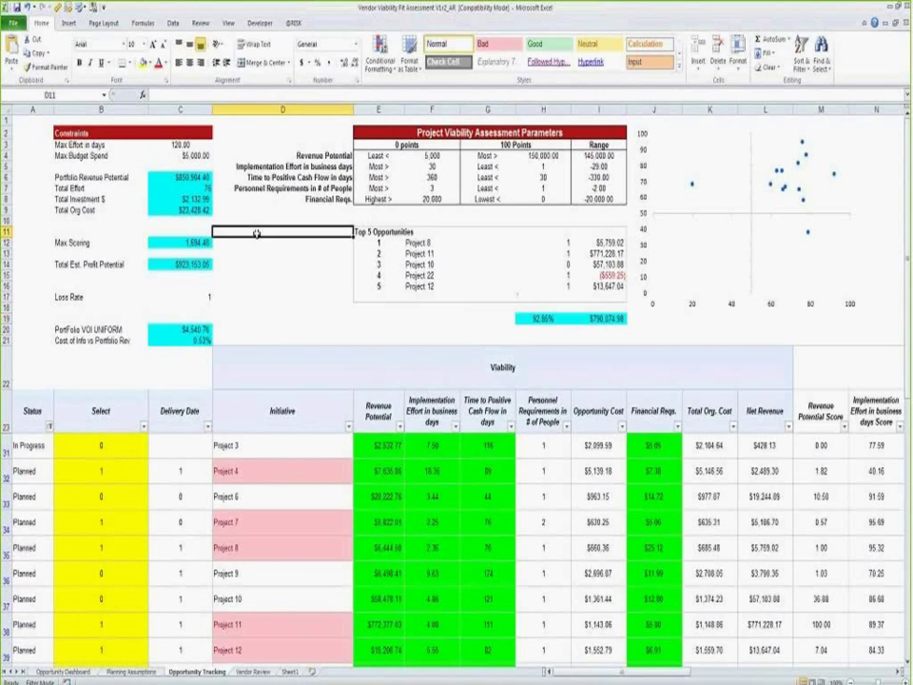
pyautogui.scroll(-1, 377, 437)
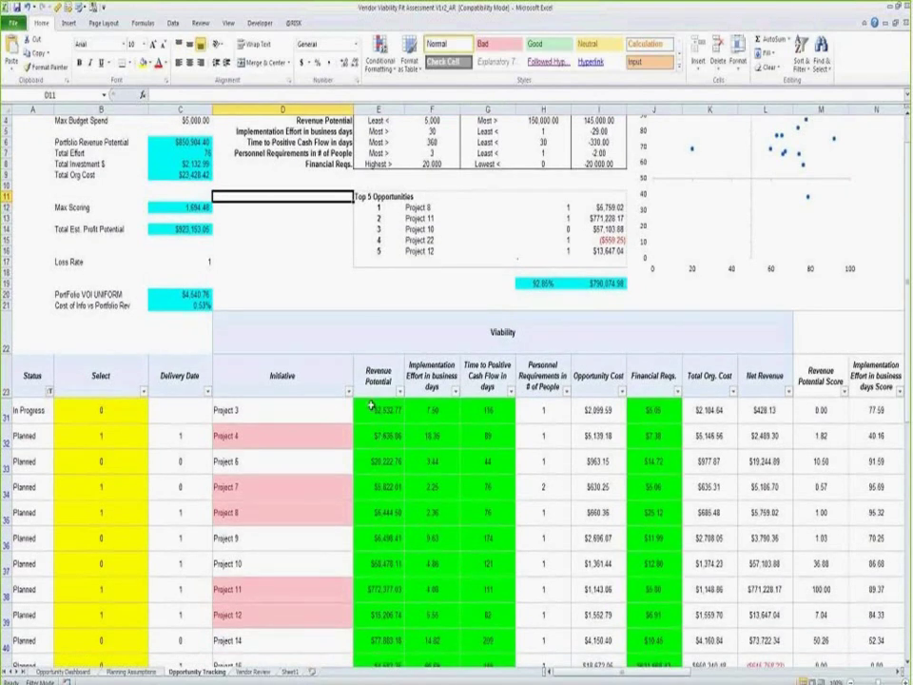
pyautogui.scroll(-1, 366, 424)
pyautogui.scroll(-1, 363, 440)
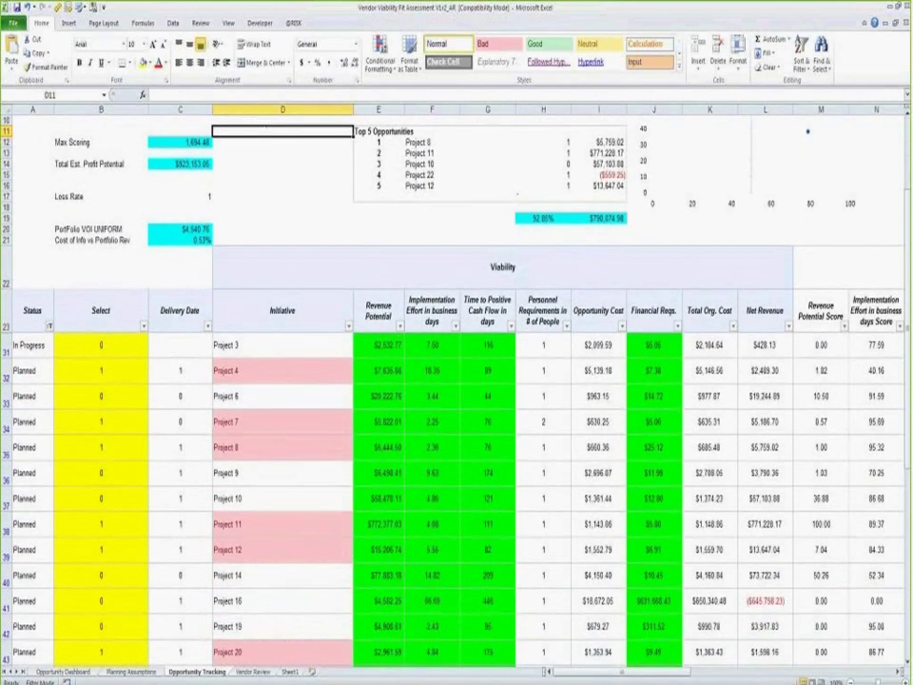
# - Examine the viability parameters and Top 12 project scoring on the Opportunity Dashboard sheet, highlighting the parameter ranges and the Project 15 row
pyautogui.click(90, 672)
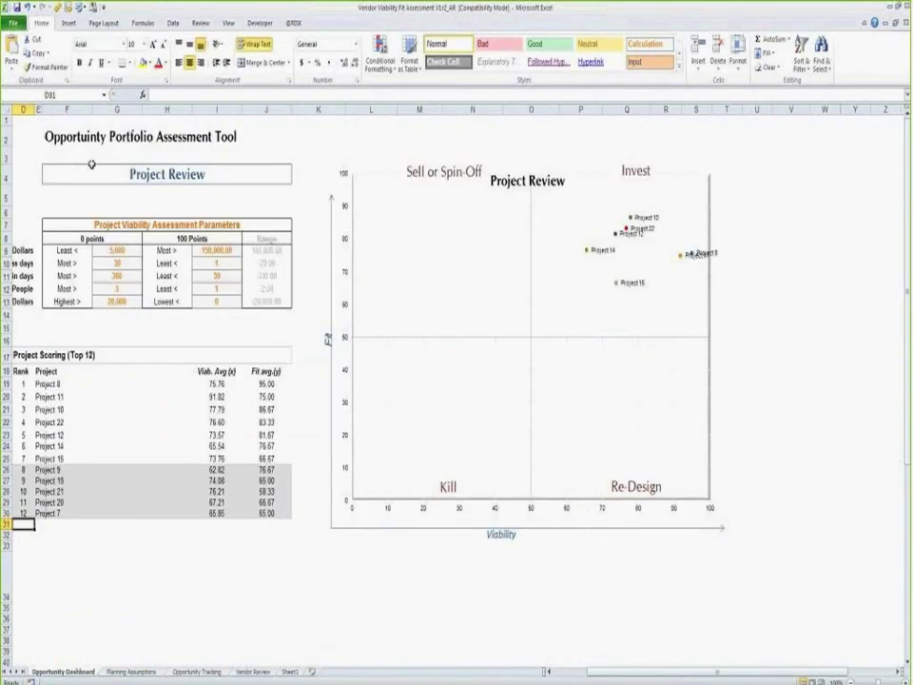
pyautogui.click(57, 422)
pyautogui.click(224, 409)
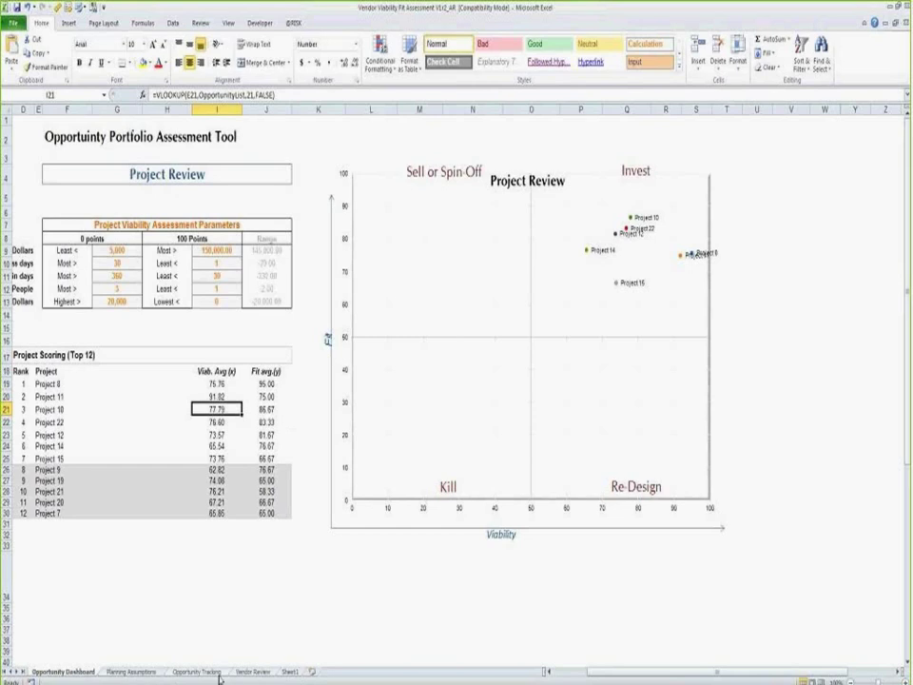
pyautogui.moveTo(66, 250); pyautogui.dragTo(253, 299)
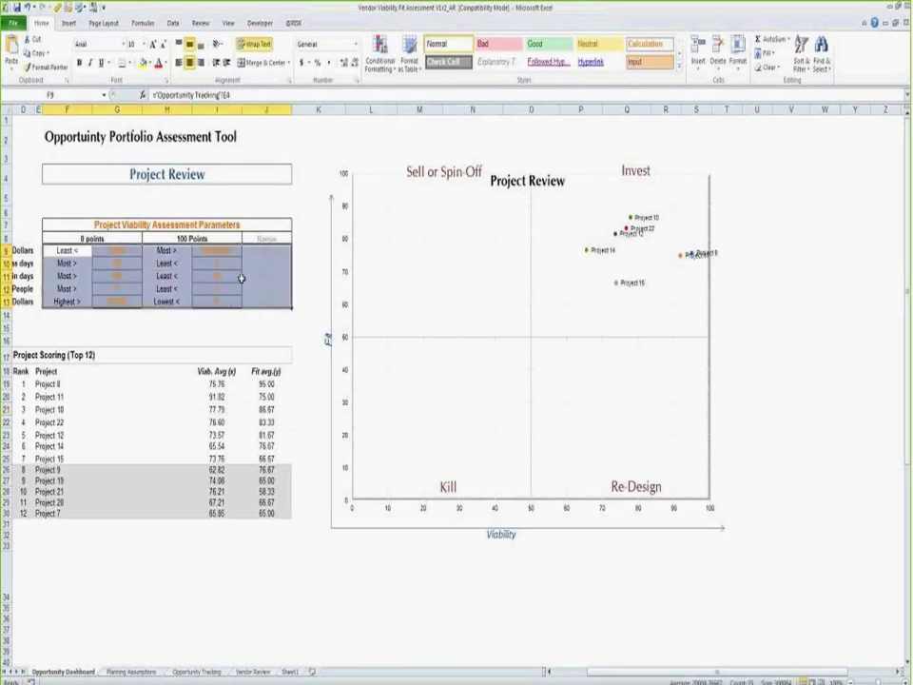
pyautogui.click(217, 250)
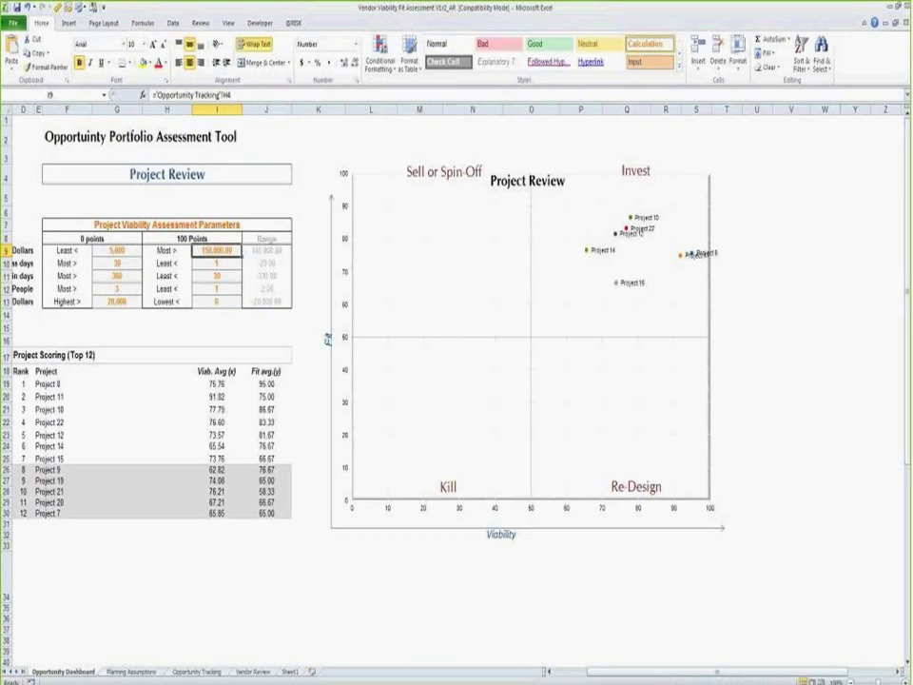
pyautogui.moveTo(638, 671); pyautogui.dragTo(623, 671)
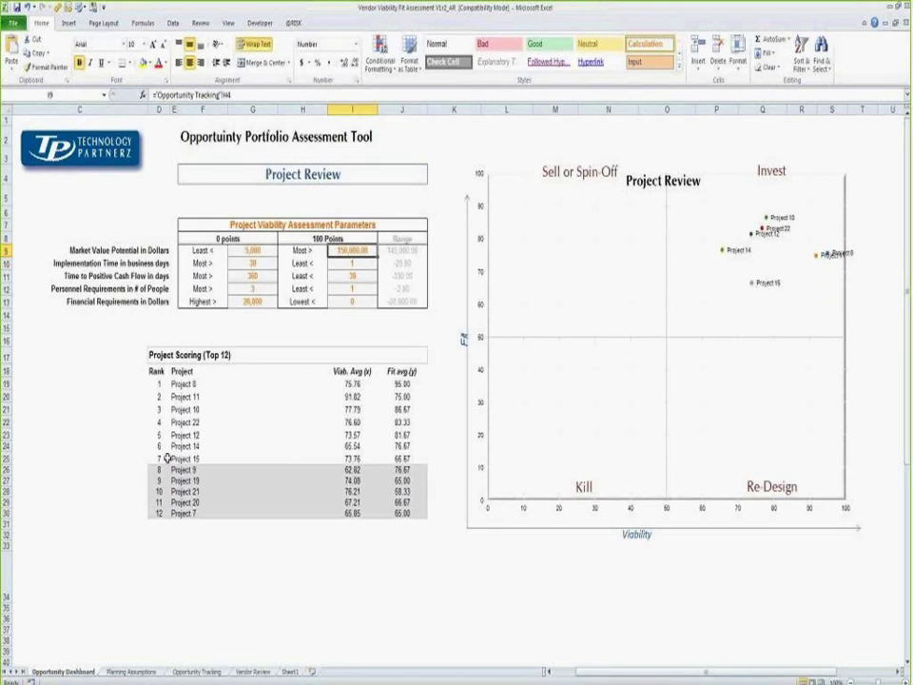
pyautogui.moveTo(163, 459); pyautogui.dragTo(396, 459)
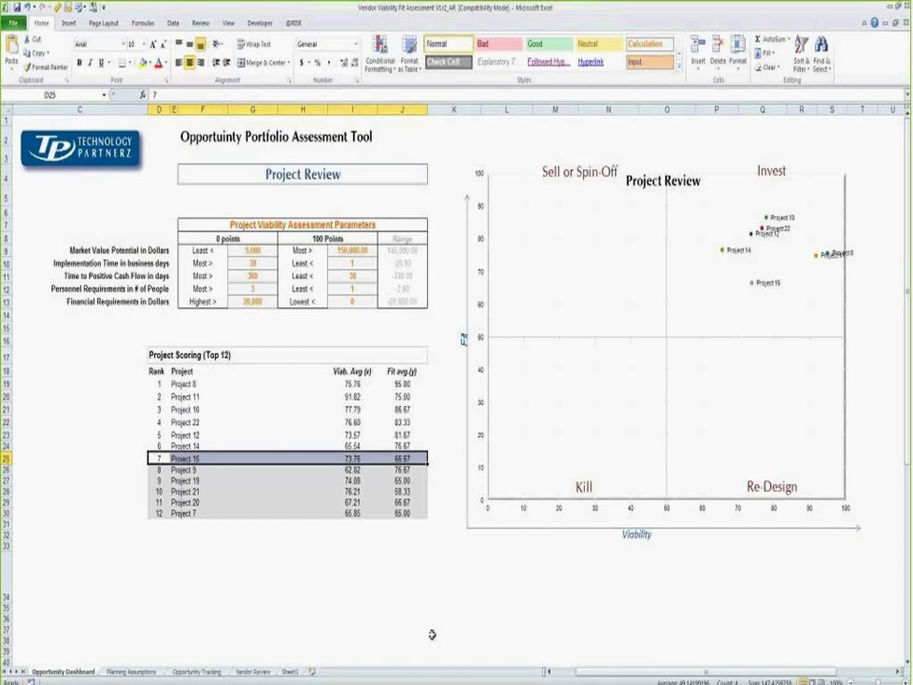
# - Filter the Status column on the Opportunity Tracking sheet to include all statuses
pyautogui.click(133, 672)
pyautogui.click(177, 672)
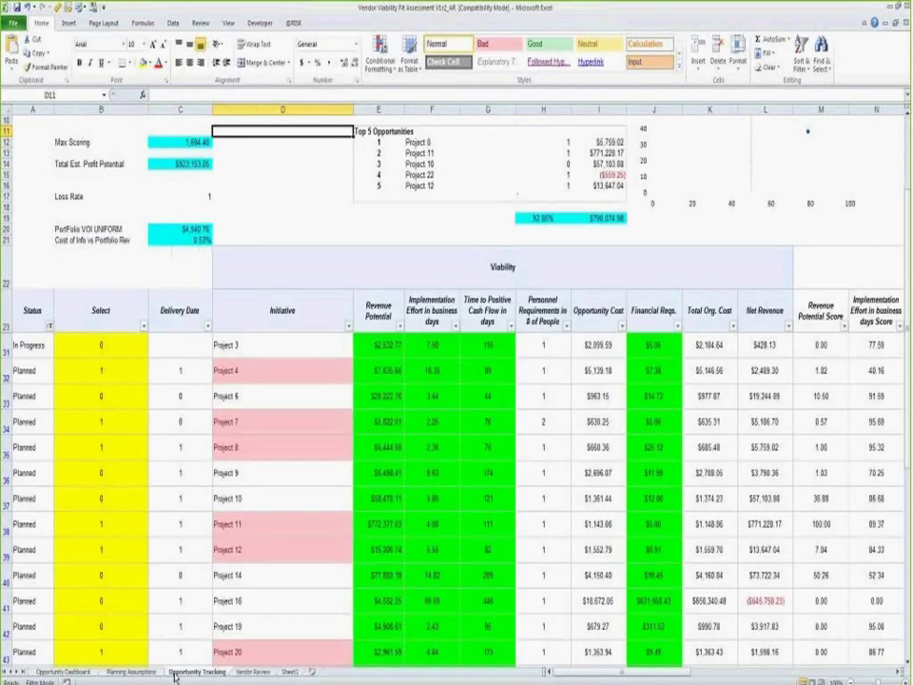
pyautogui.scroll(2, 271, 207)
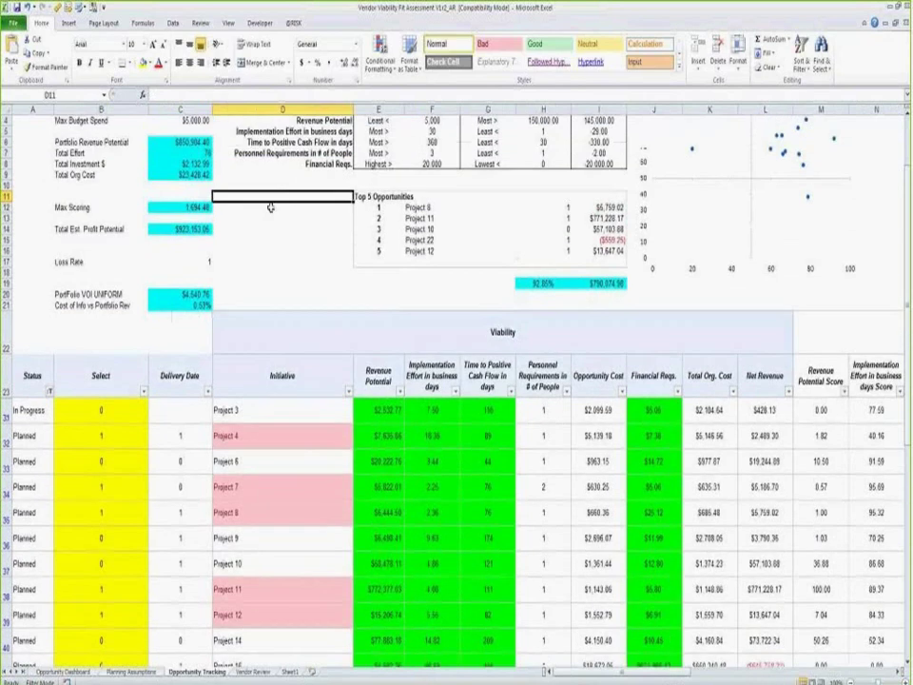
pyautogui.hotkey('ctrl', 'Home')
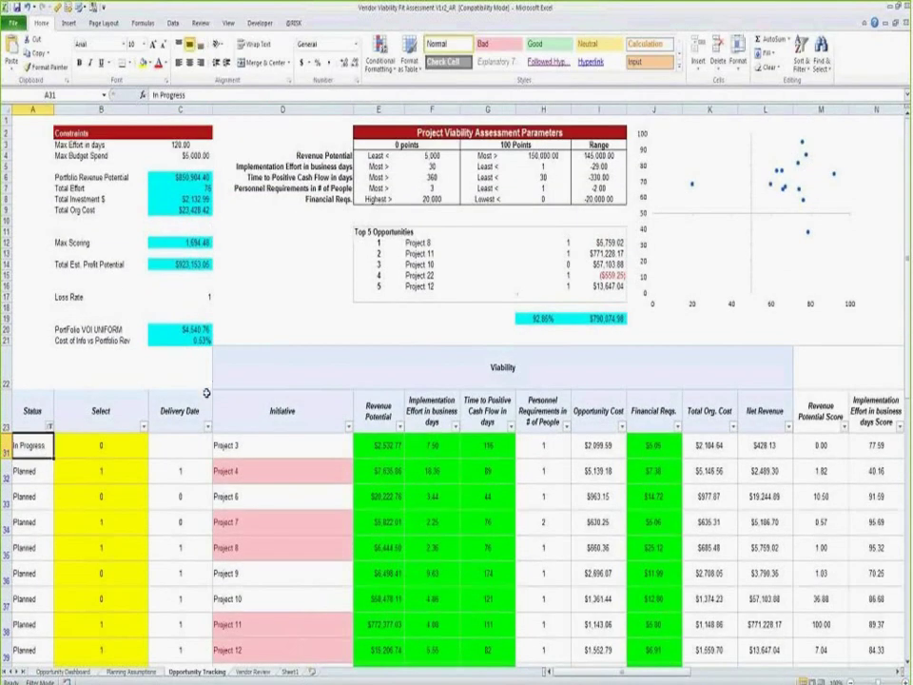
pyautogui.click(50, 427)
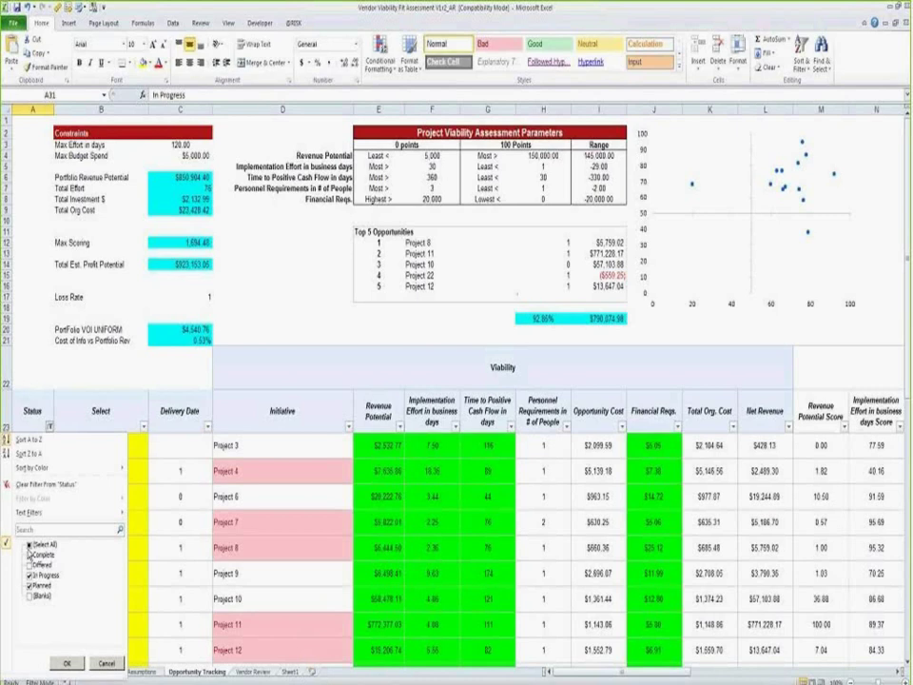
pyautogui.click(66, 663)
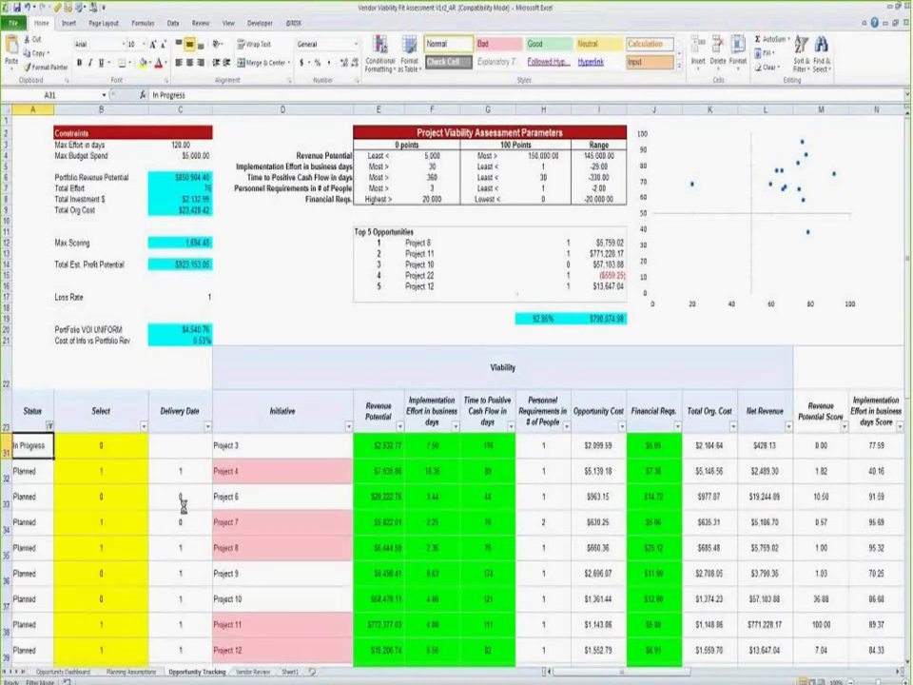
# - Look through the Status column, highlighting Differed entries and the block of Planned projects
pyautogui.scroll(-2, 36, 438)
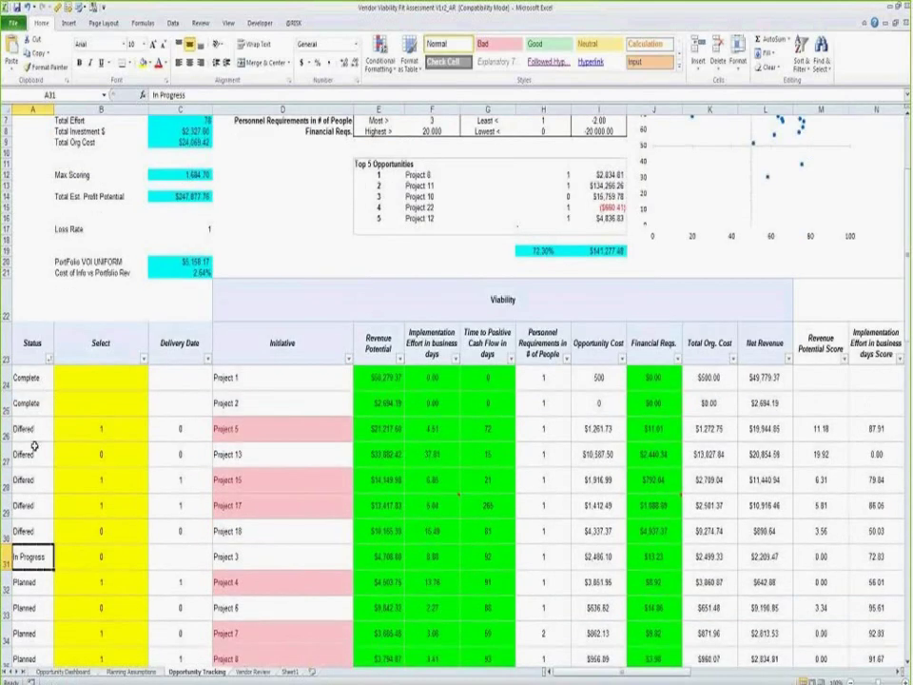
pyautogui.moveTo(32, 430); pyautogui.dragTo(32, 474)
pyautogui.scroll(-2, 33, 474)
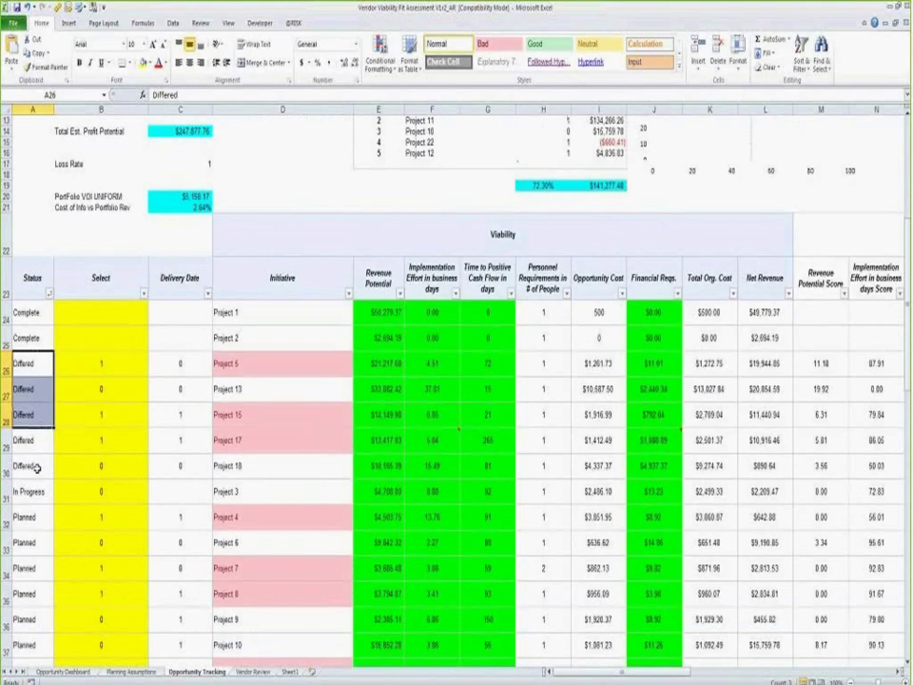
pyautogui.scroll(-1, 36, 466)
pyautogui.moveTo(32, 487); pyautogui.dragTo(32, 524)
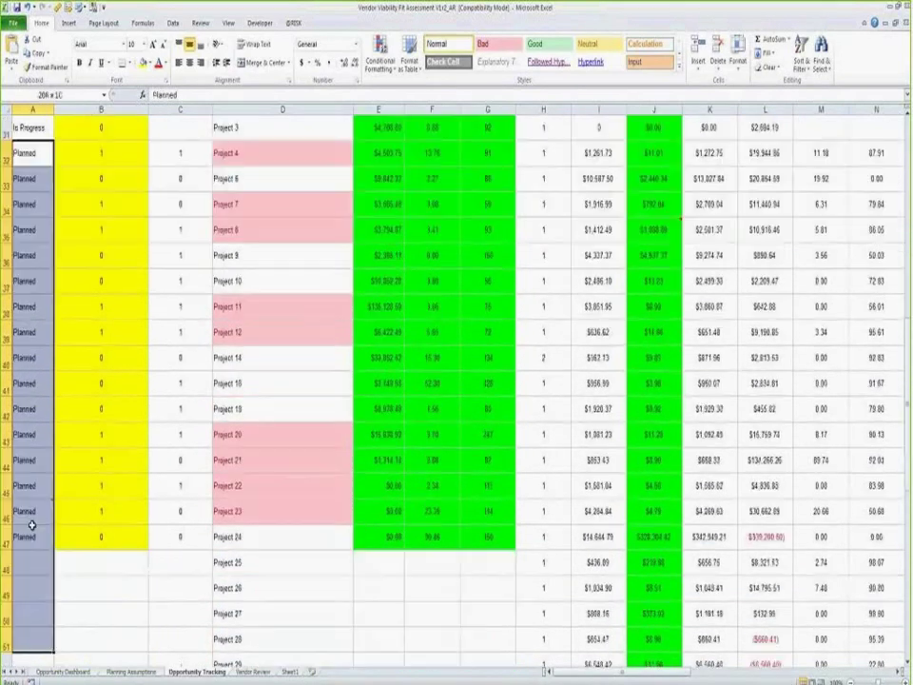
pyautogui.scroll(5, 149, 359)
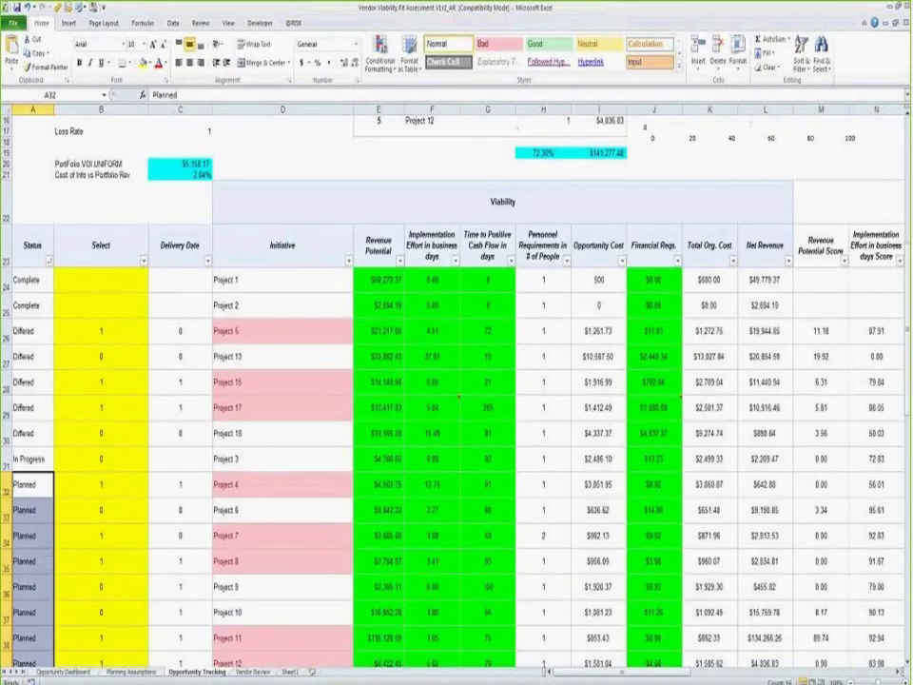
# - Inspect the Select and Delivery Date entries for Project 18, the status of Project 6 and the Select entry for Project 5
pyautogui.click(102, 433)
pyautogui.click(167, 438)
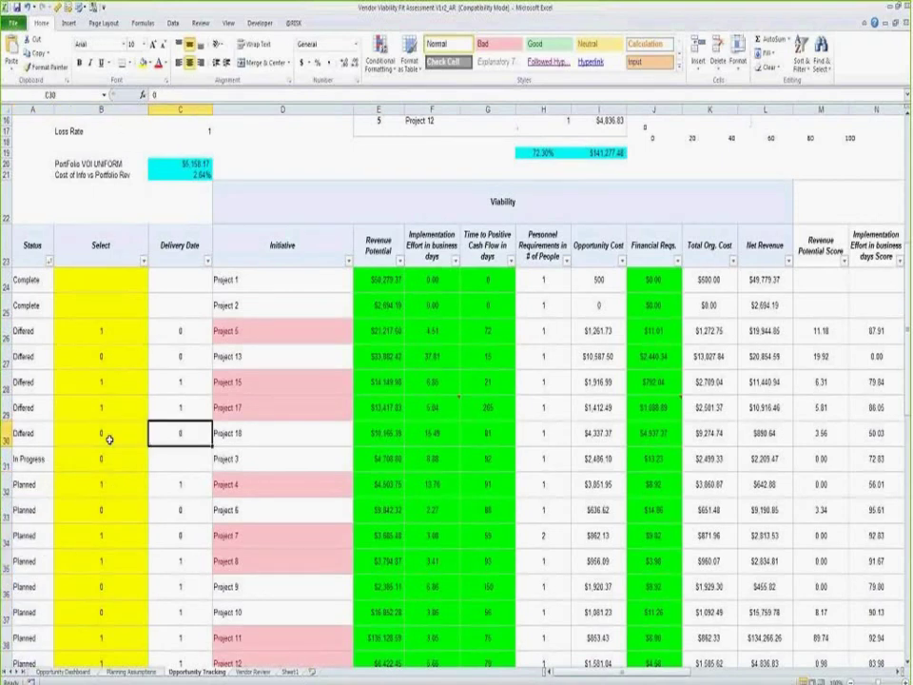
pyautogui.click(19, 501)
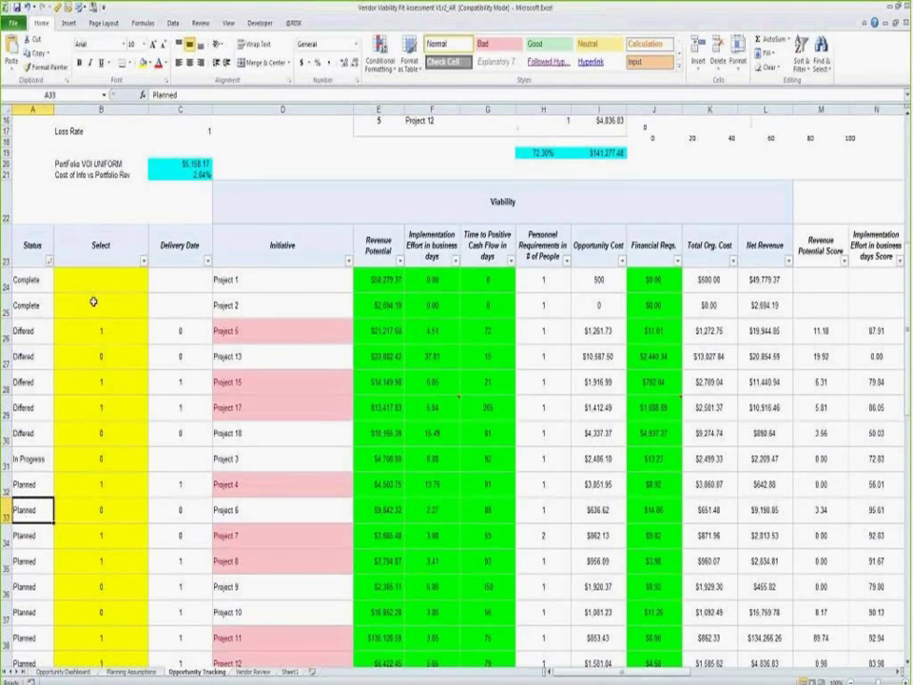
pyautogui.moveTo(113, 331)
pyautogui.mouseDown()
pyautogui.moveTo(96, 533)
pyautogui.moveTo(114, 338)
pyautogui.mouseUp()
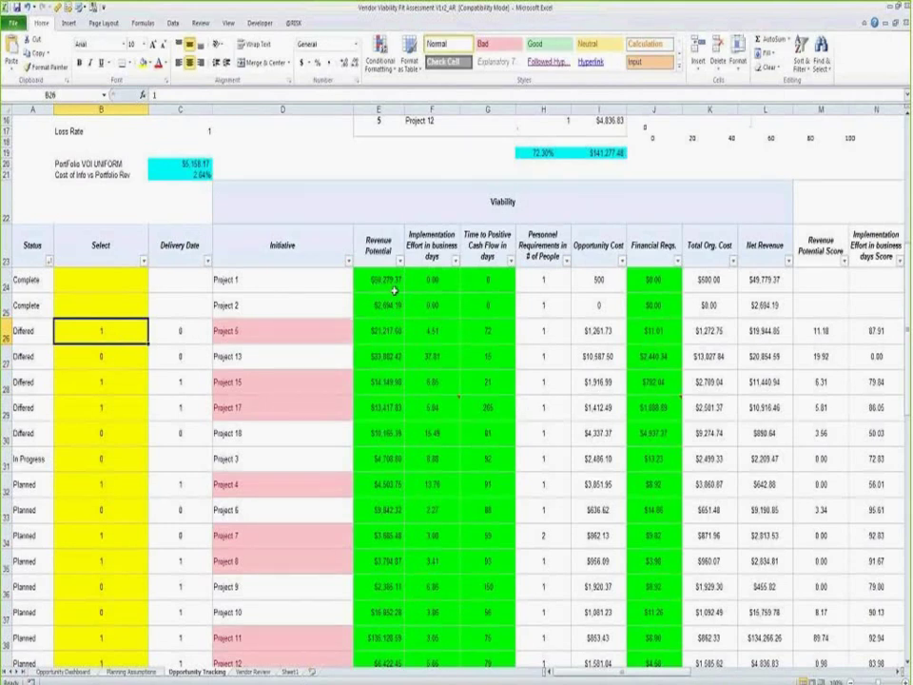
# - Inspect the Portfolio Revenue Potential formula in the constraints block and the Select entry for Project 5
pyautogui.scroll(1, 90, 354)
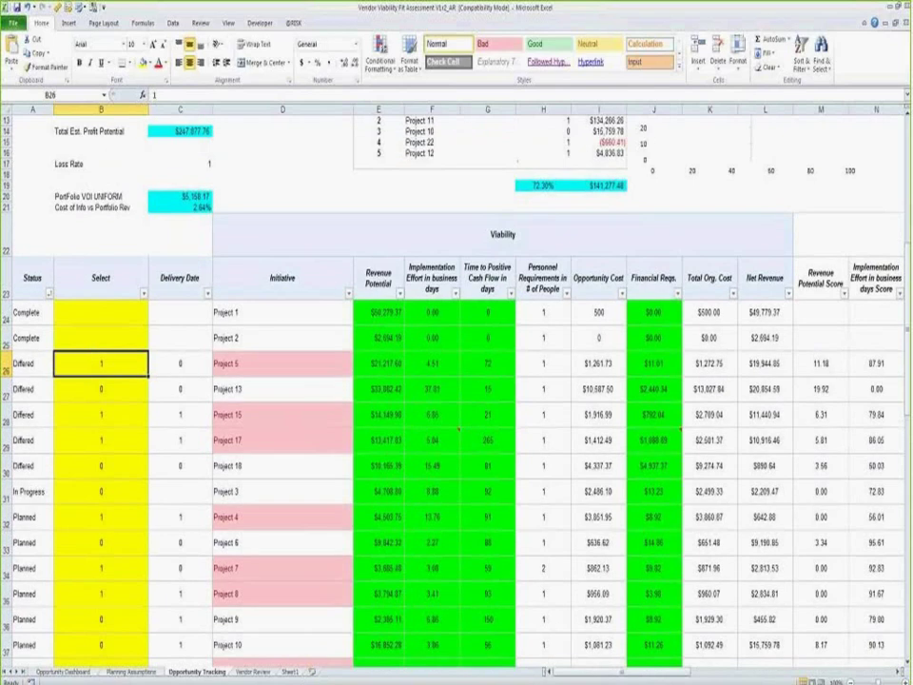
pyautogui.scroll(4, 90, 357)
pyautogui.click(180, 177)
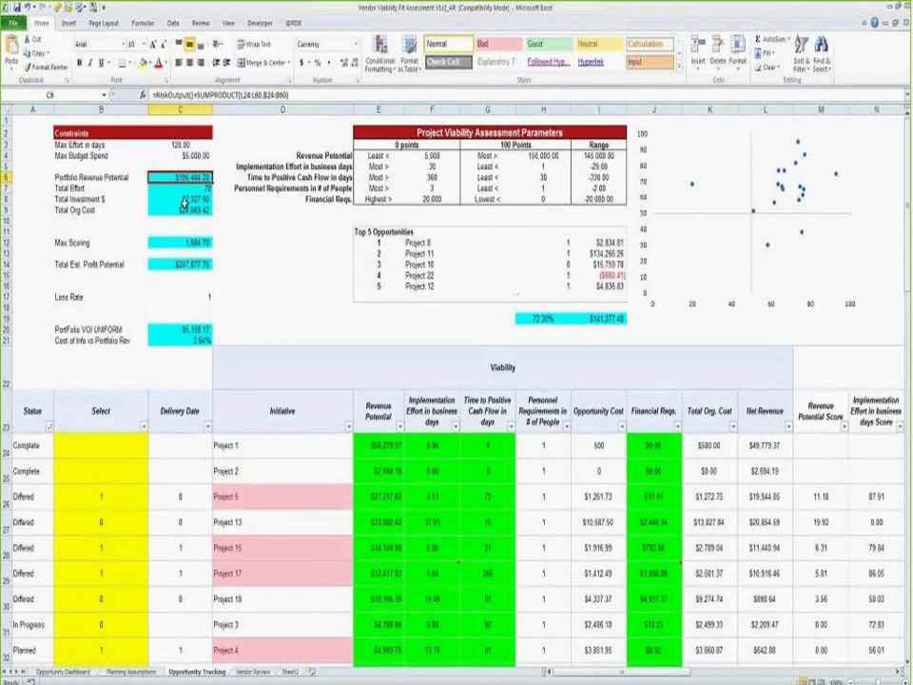
pyautogui.click(110, 497)
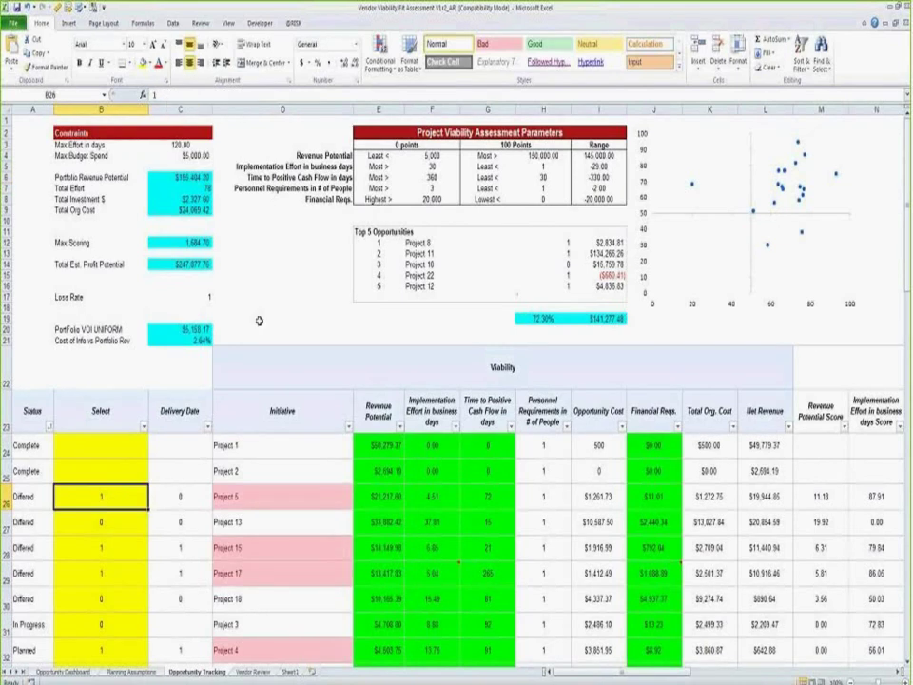
pyautogui.click(260, 250)
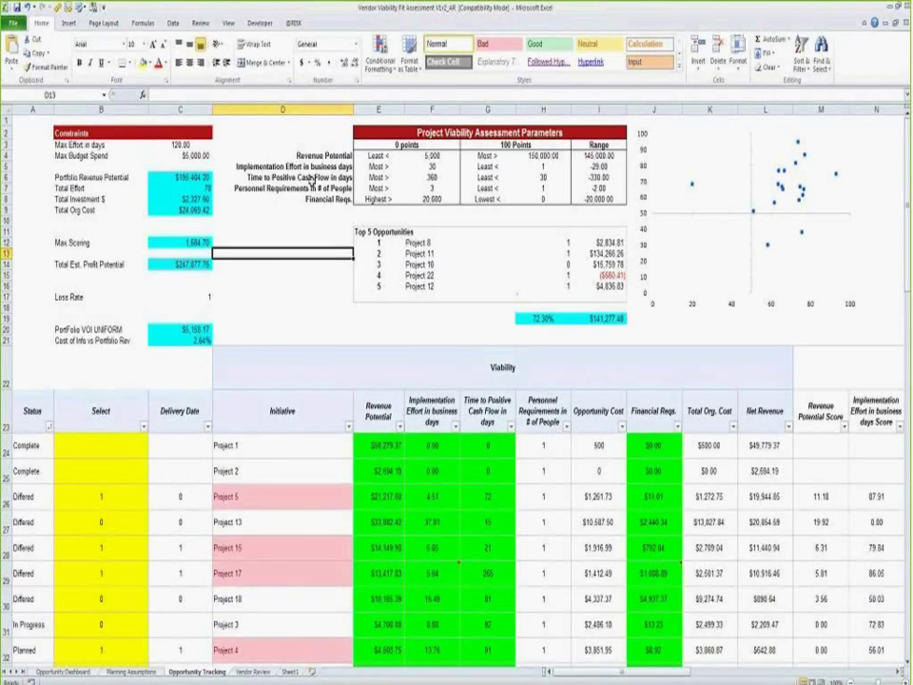
# - Highlight the five viability parameter labels and the column headings from Revenue Potential to Personnel Requirements
pyautogui.click(311, 155)
pyautogui.moveTo(311, 155); pyautogui.dragTo(307, 199)
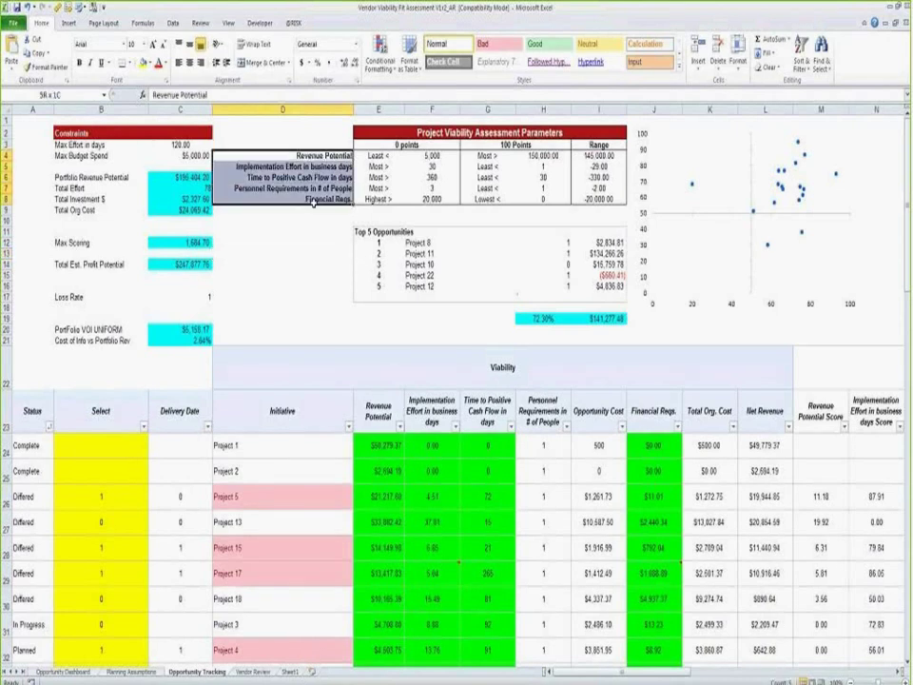
pyautogui.click(384, 407)
pyautogui.moveTo(383, 407); pyautogui.dragTo(557, 406)
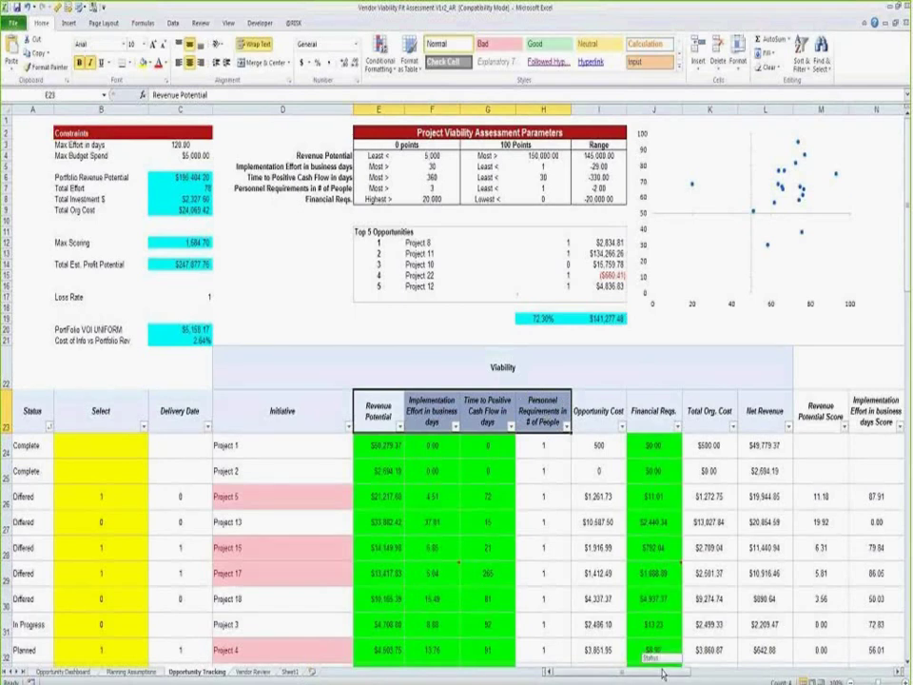
# - Inspect Project 5's formulas for Opportunity Cost, Financial Reqs., Total Org. Cost and Net Revenue, plus Project 15's Net Revenue formula
pyautogui.moveTo(663, 673); pyautogui.dragTo(681, 664)
pyautogui.click(464, 411)
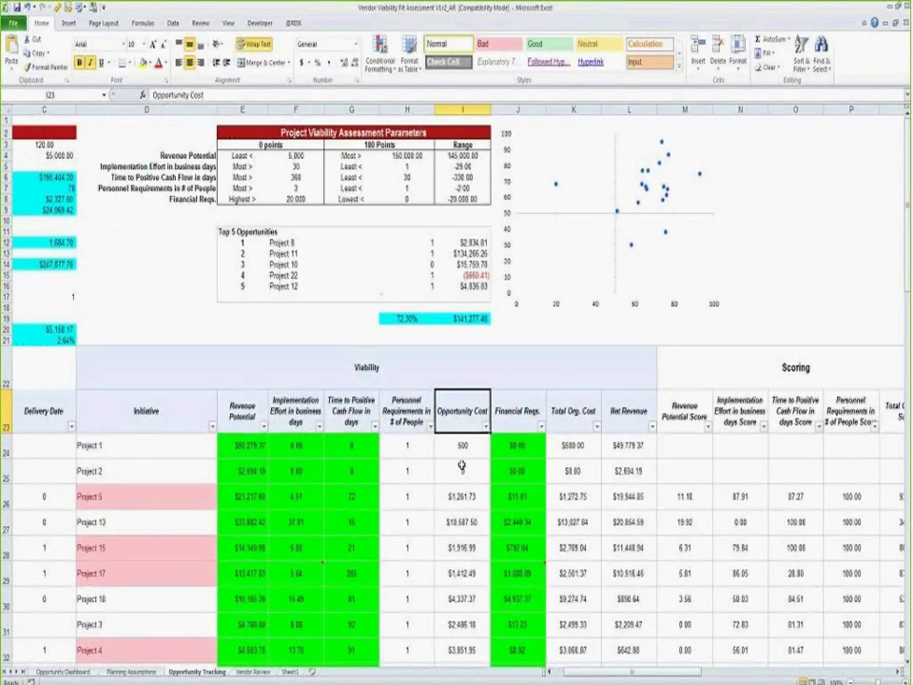
pyautogui.press('Down')
pyautogui.press('Down')
pyautogui.press('Down')
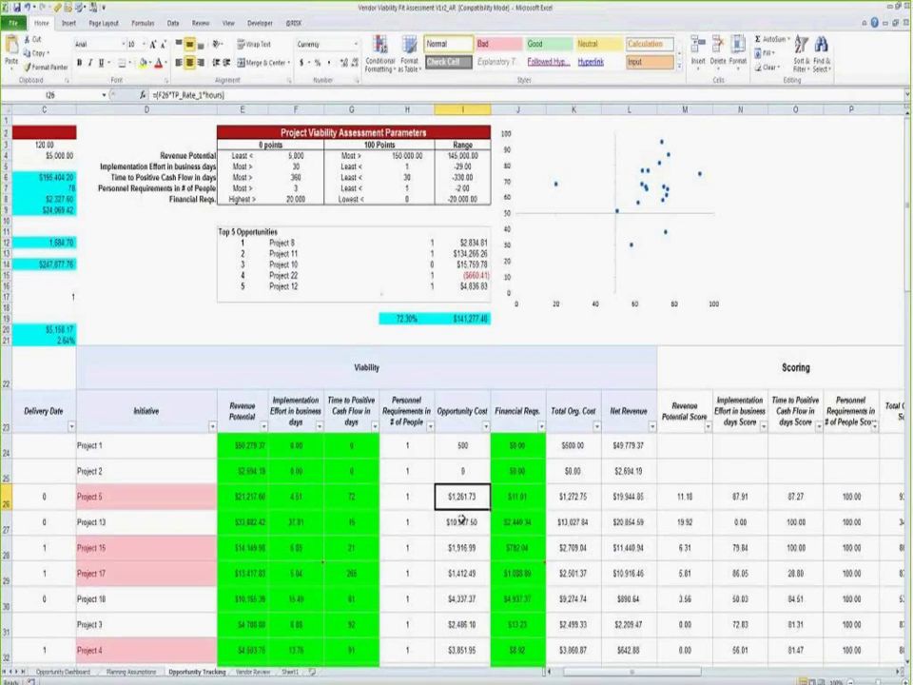
pyautogui.press('Right')
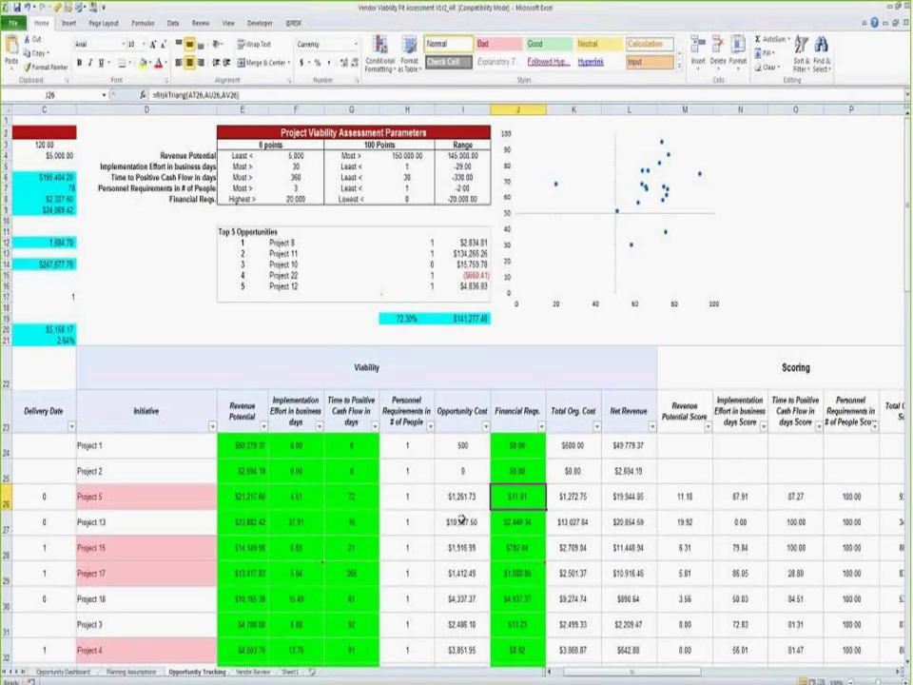
pyautogui.press('Right')
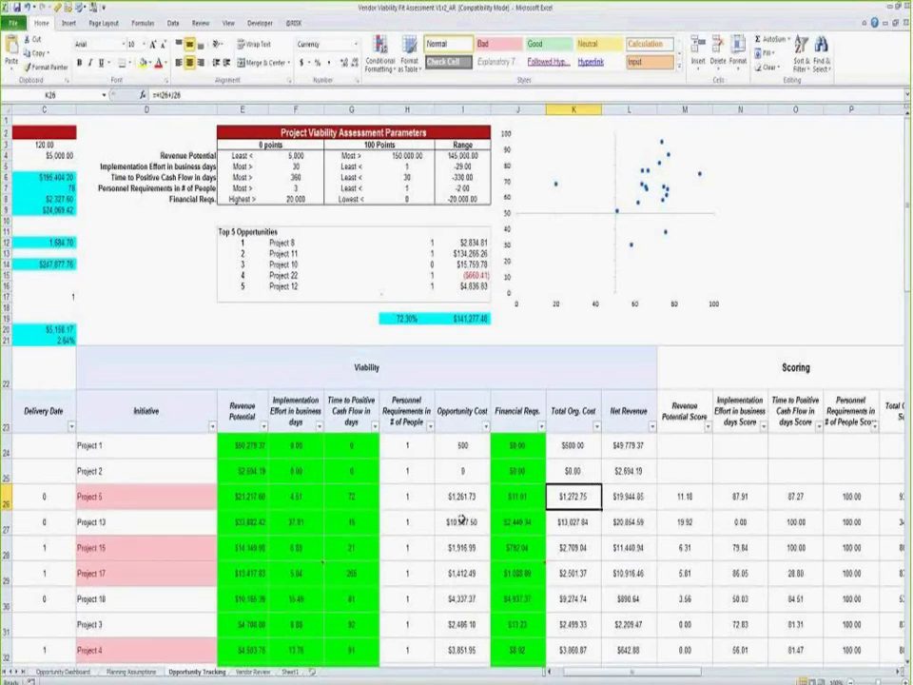
pyautogui.press('Right')
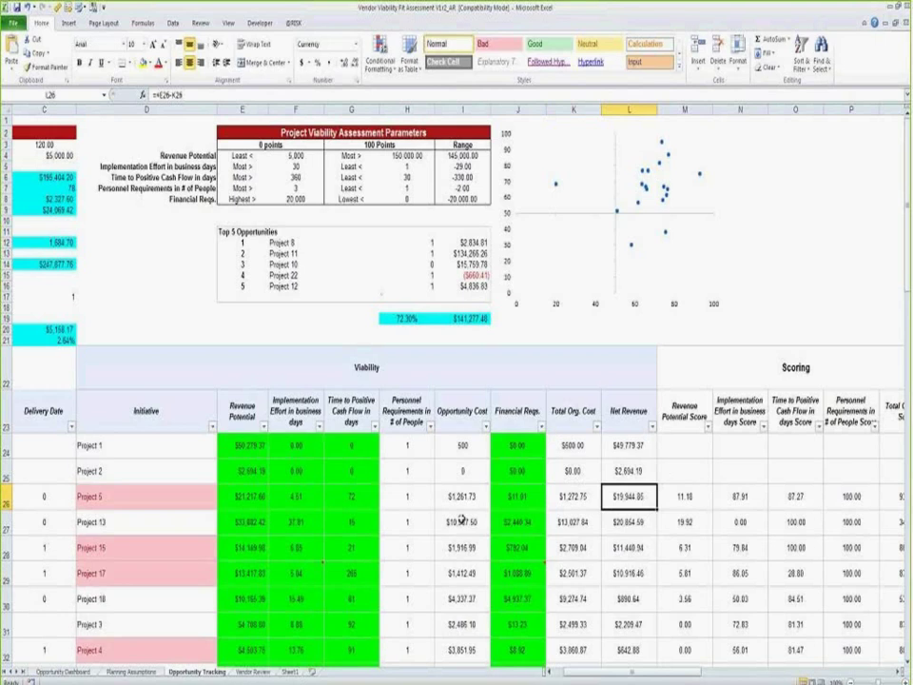
pyautogui.press('Down')
pyautogui.press('Down')
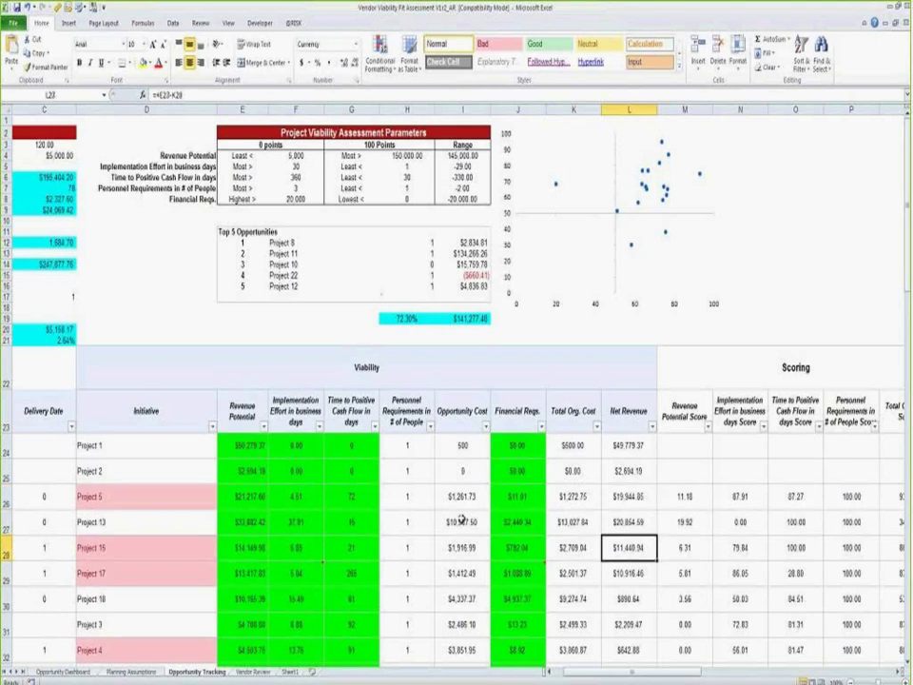
# - Inspect Project 5's Revenue Potential Score formula and the viability parameter cells it references
pyautogui.press('Up')
pyautogui.press('Up')
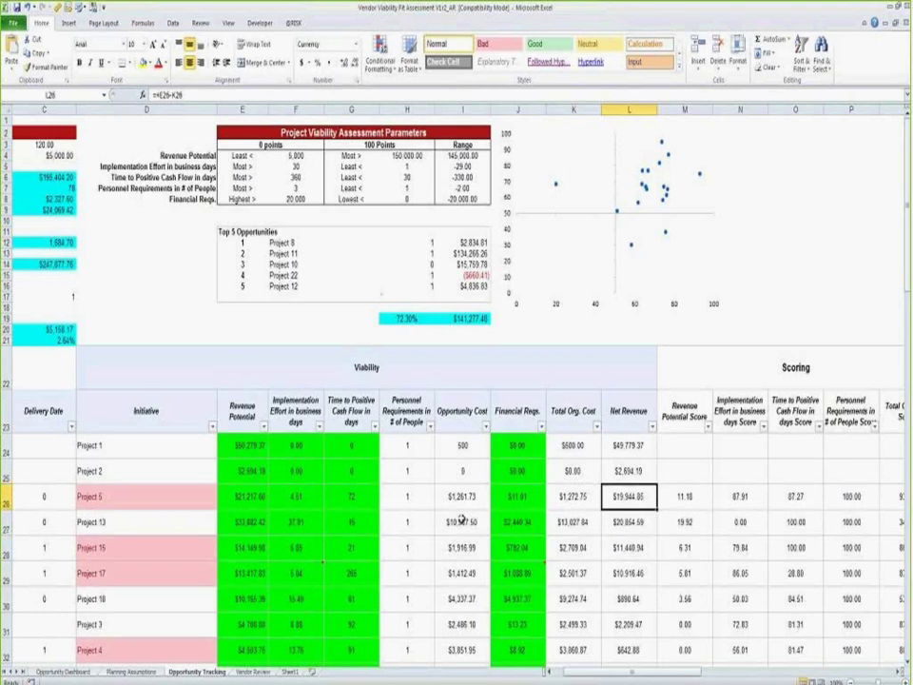
pyautogui.press('Right')
pyautogui.press('Right')
pyautogui.press('Right')
pyautogui.press('Left')
pyautogui.press('Left')
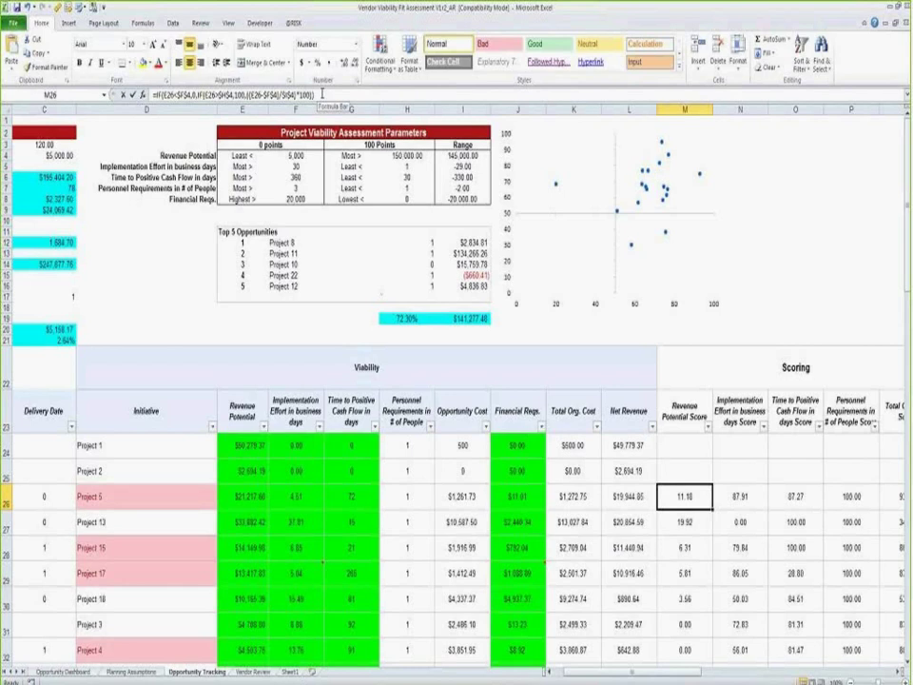
pyautogui.click(322, 94)
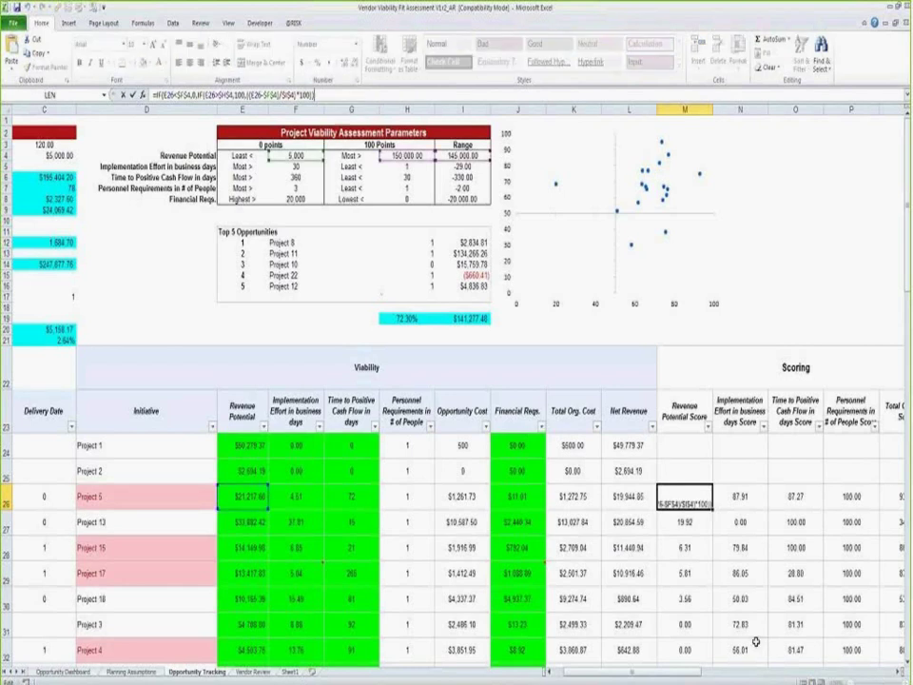
pyautogui.press('Escape')
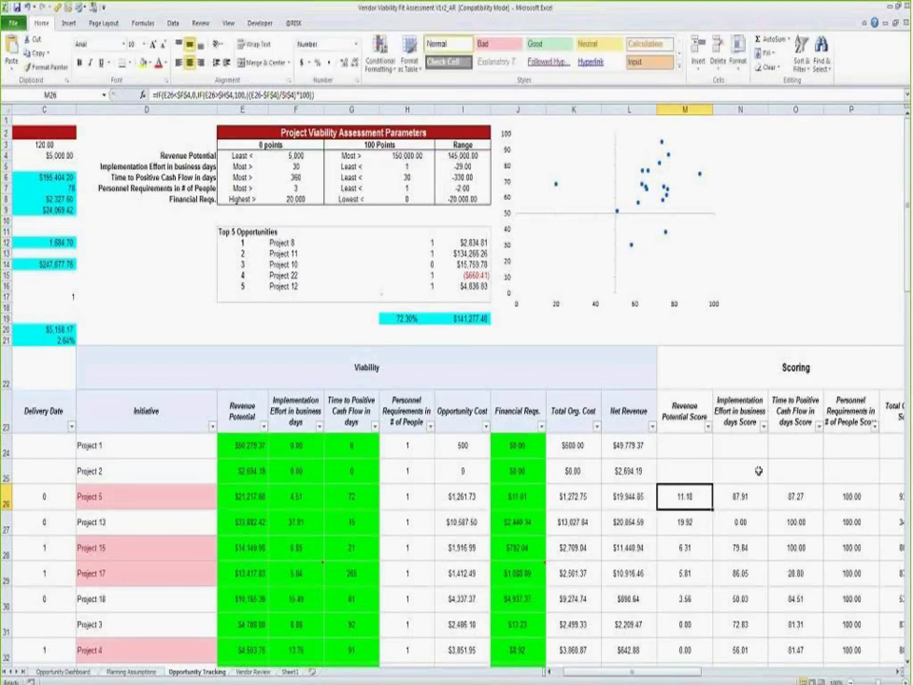
pyautogui.press('Left')
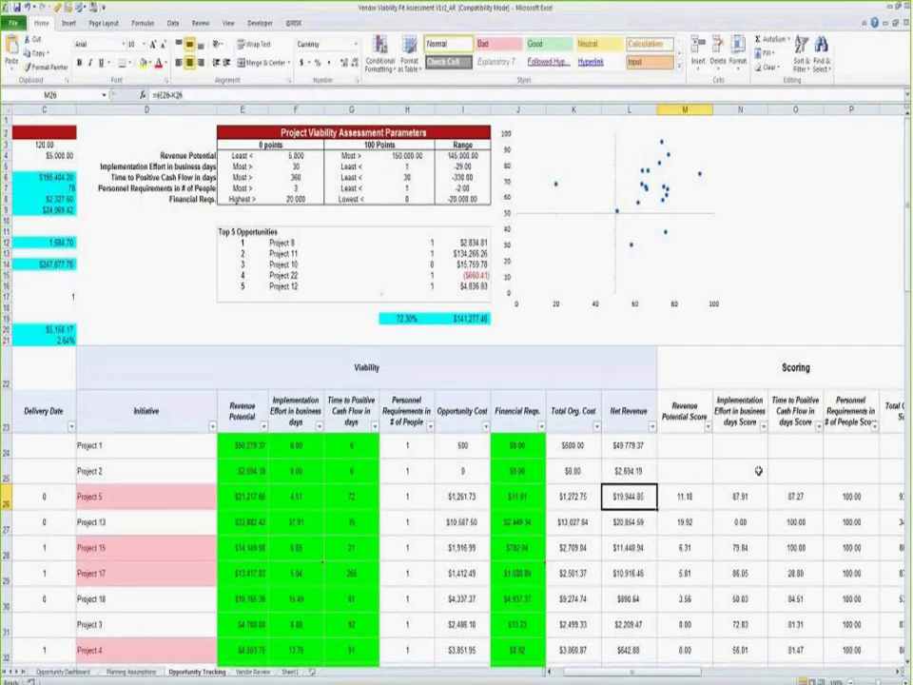
pyautogui.press('Right')
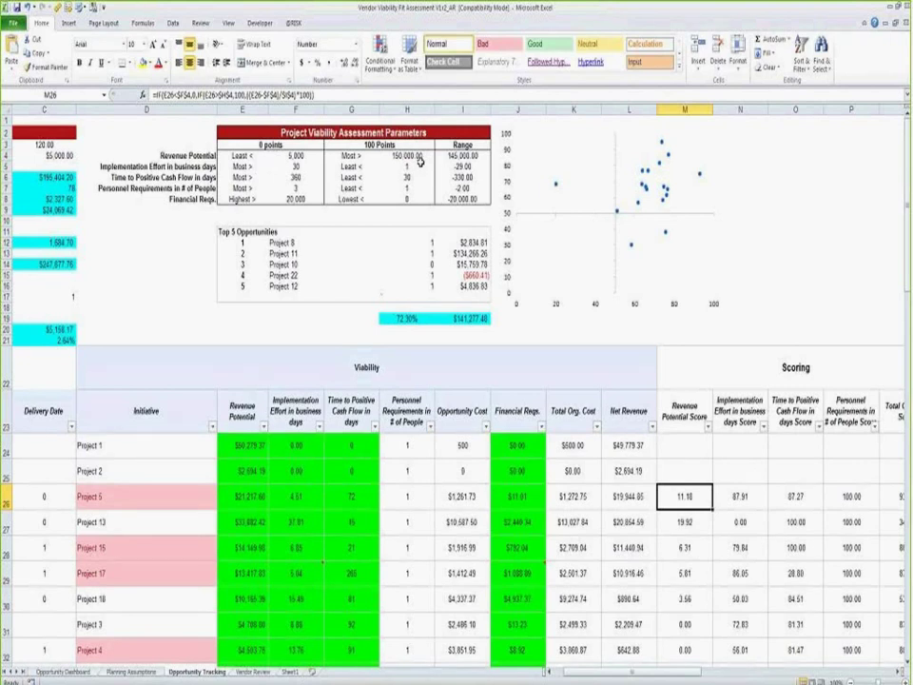
# - Review Project 5's remaining scoring formulas through Total Org Cost Score and the Fit Criteria ratings, including Project 1's Organizational Structures rating
pyautogui.press('Right')
pyautogui.press('Right')
pyautogui.press('Right')
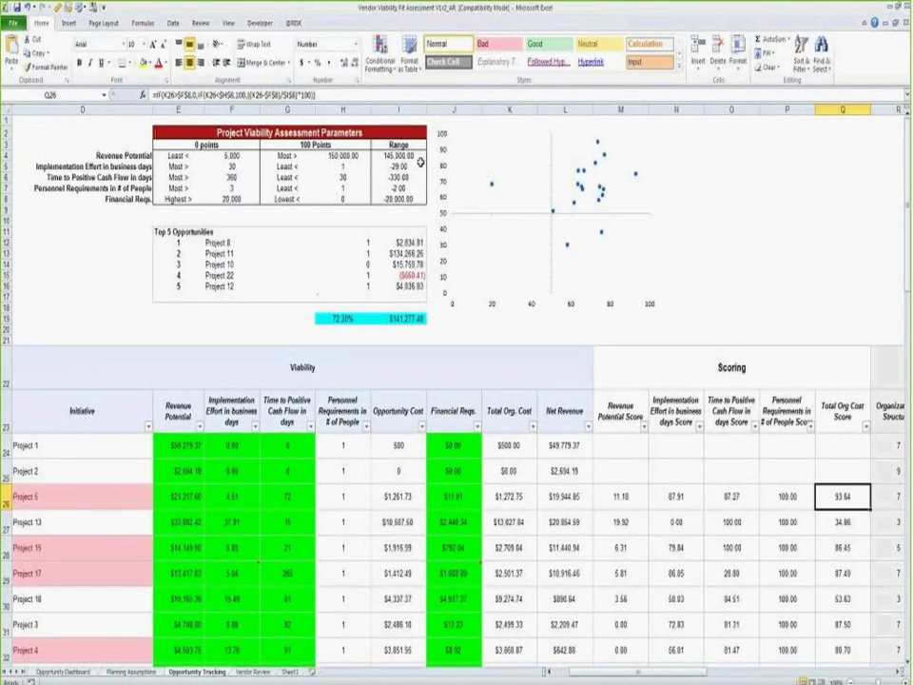
pyautogui.press('Right')
pyautogui.press('Right')
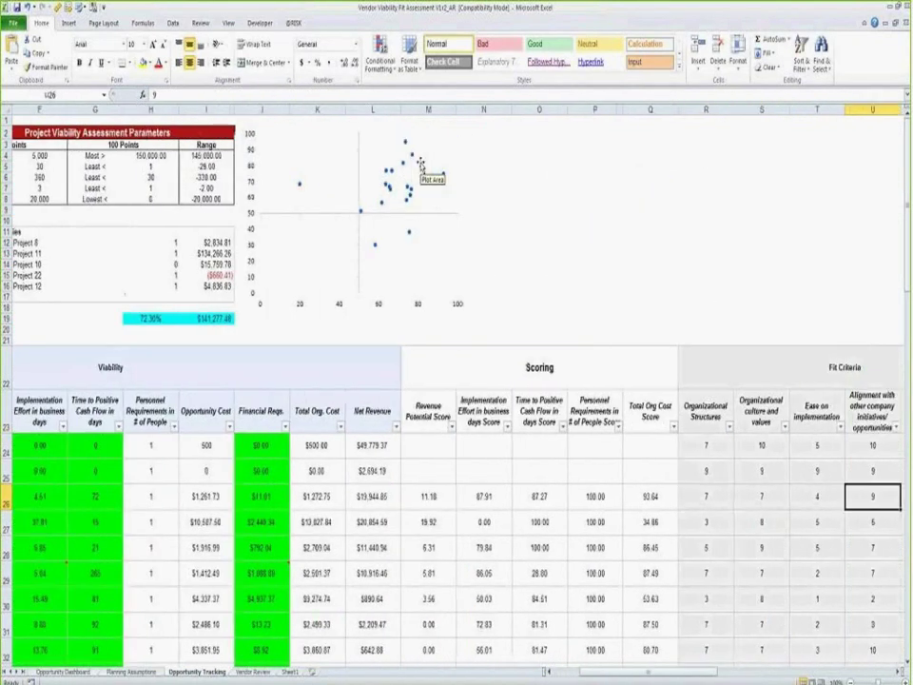
pyautogui.press('Up')
pyautogui.press('Up')
pyautogui.press('Left')
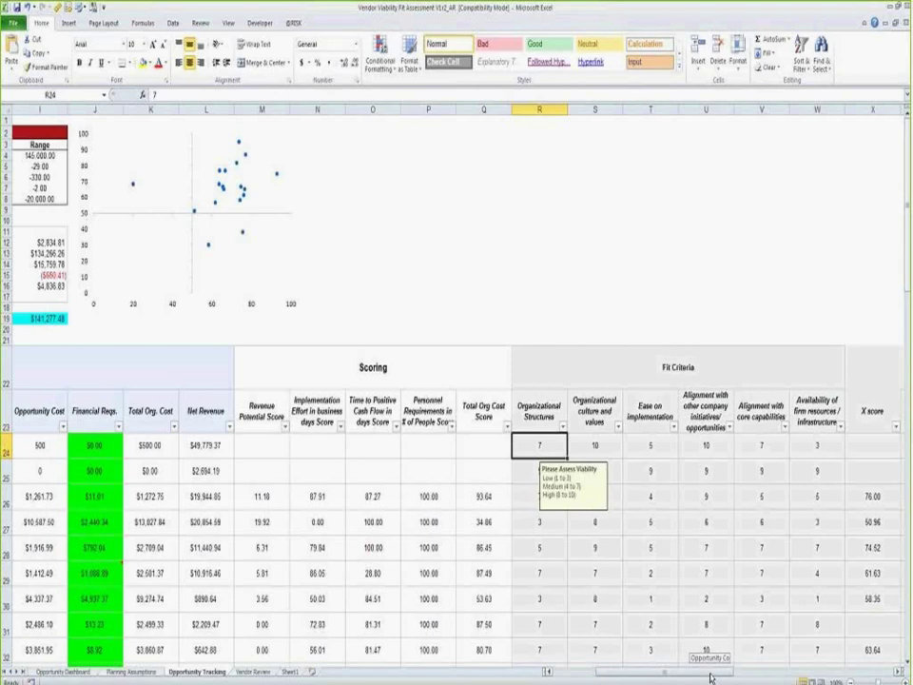
# - Inspect the formulas behind Project 5's Y score, SumScore and Rank
pyautogui.hscroll(5, 709, 666)
pyautogui.click(656, 495)
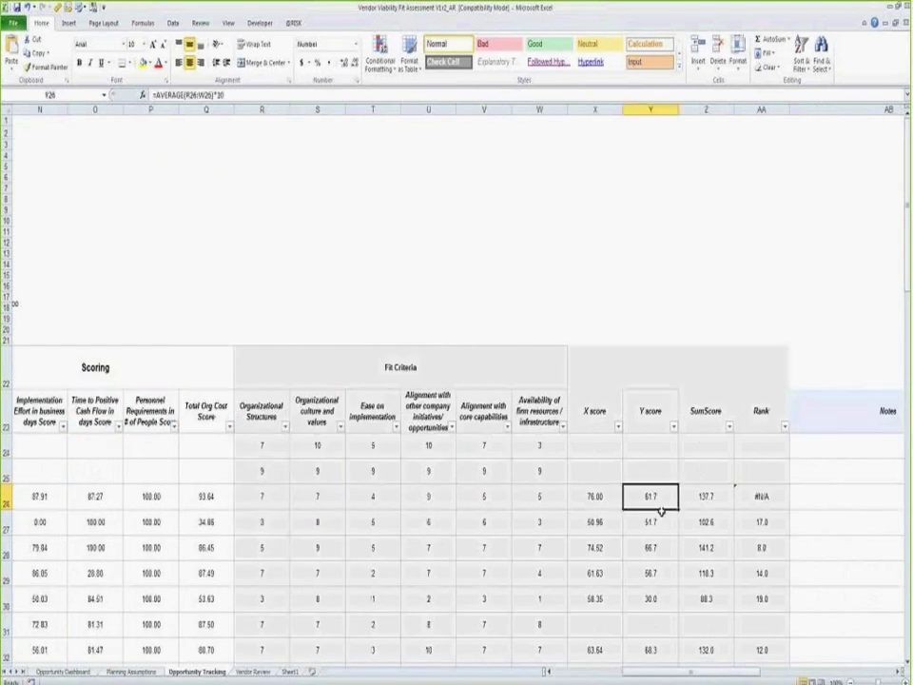
pyautogui.click(715, 496)
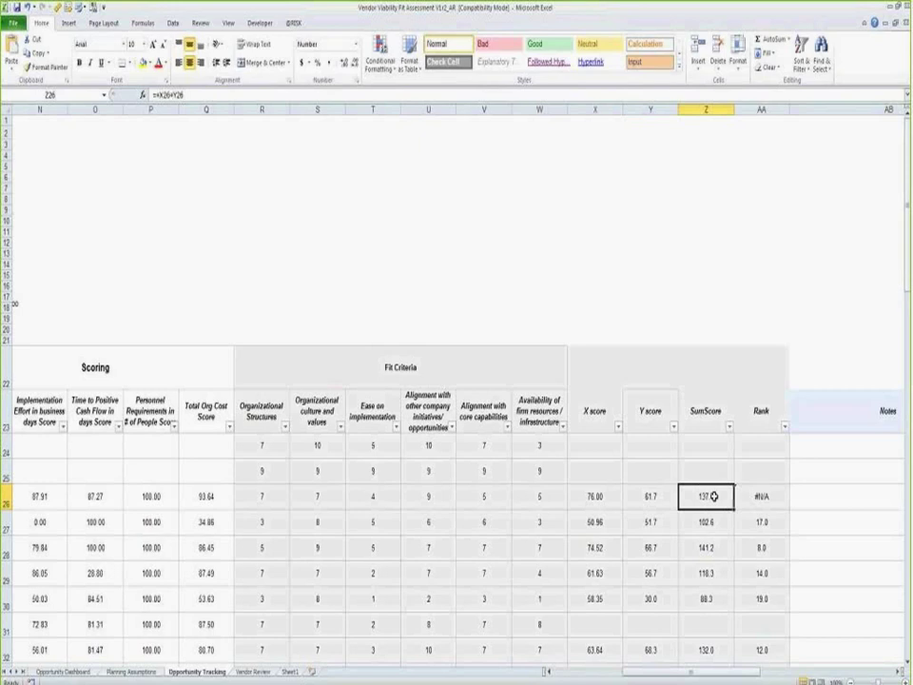
pyautogui.click(764, 494)
# - Highlight the Rank values from Project 13 to Project 6 and the project entries in the Top 5 Opportunities list
pyautogui.scroll(-1, 765, 493)
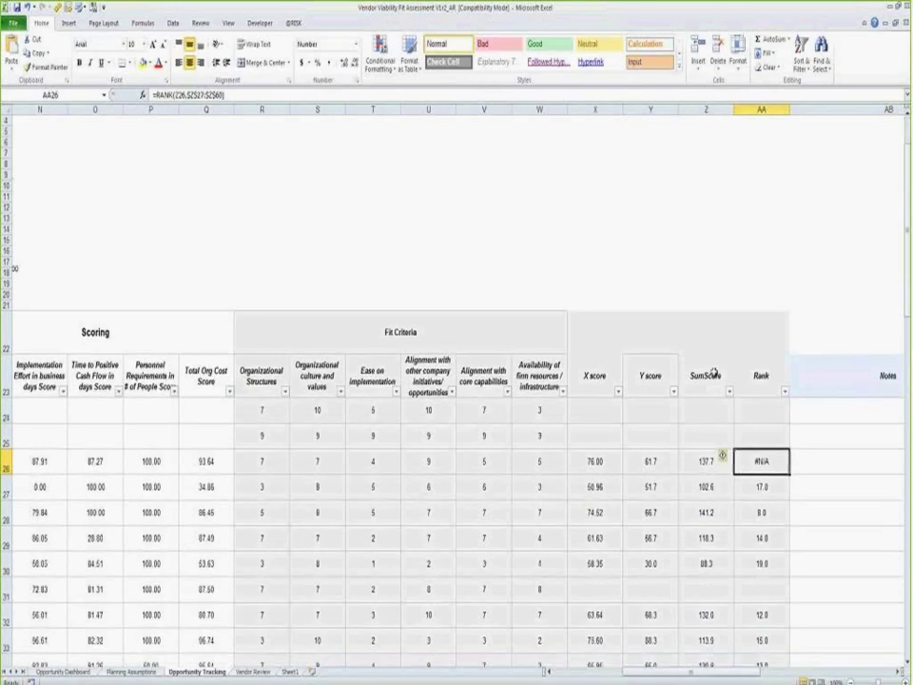
pyautogui.scroll(-1, 707, 445)
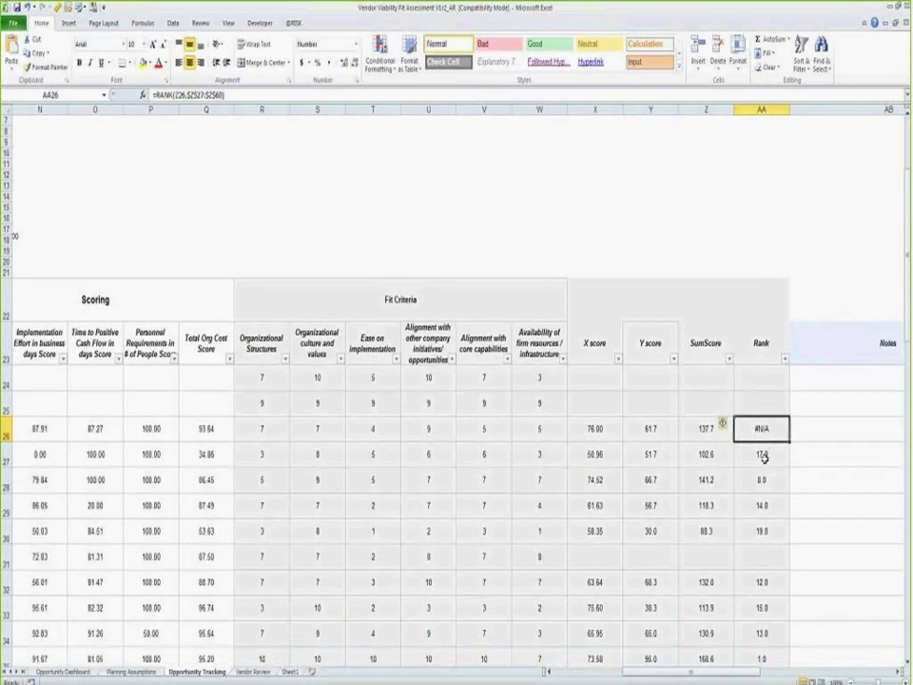
pyautogui.moveTo(763, 455); pyautogui.dragTo(770, 602)
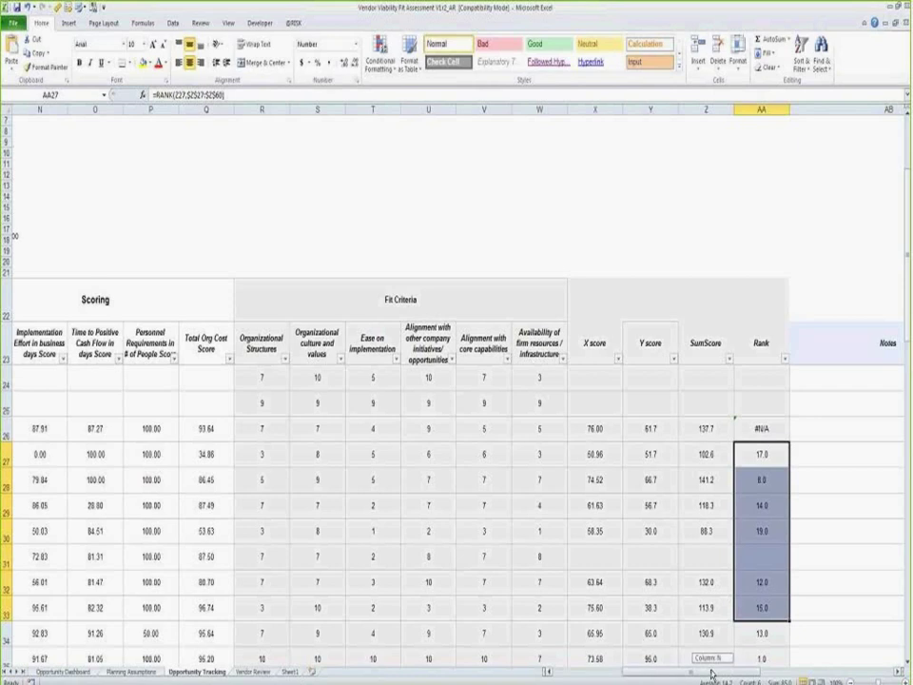
pyautogui.moveTo(712, 673); pyautogui.dragTo(343, 671)
pyautogui.moveTo(371, 175); pyautogui.dragTo(559, 216)
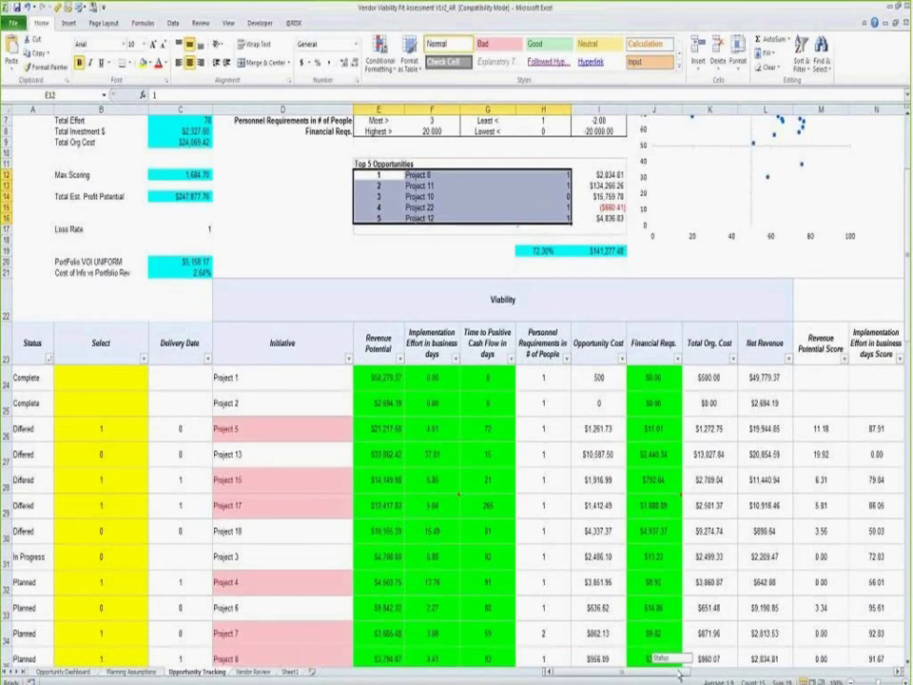
# - Highlight the Min, ML and Max Revenue Potential estimates for Projects 5, 13 and 15 in turn
pyautogui.moveTo(680, 672); pyautogui.dragTo(840, 672)
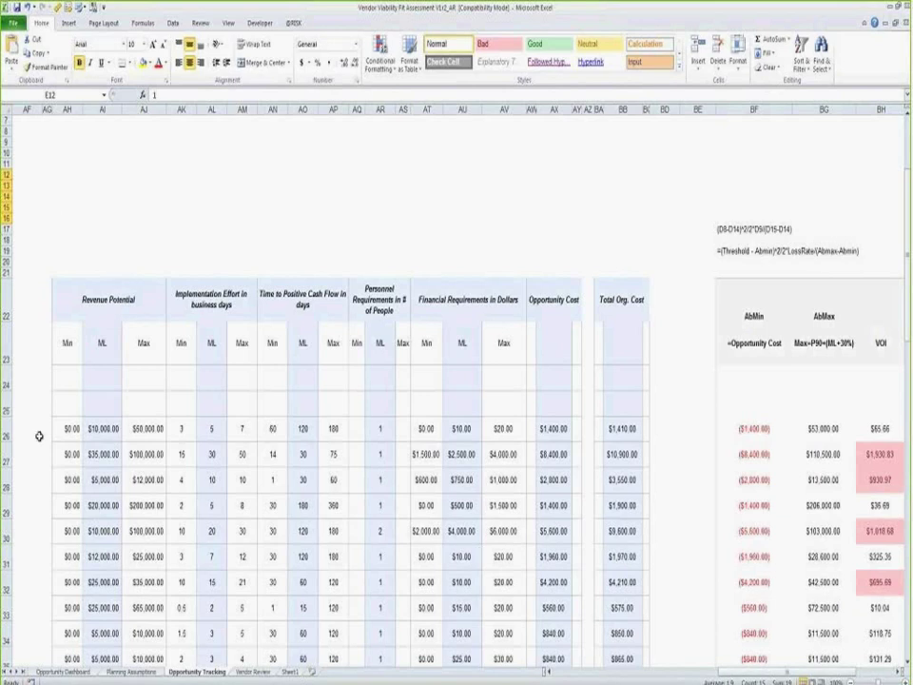
pyautogui.moveTo(67, 433); pyautogui.dragTo(155, 431)
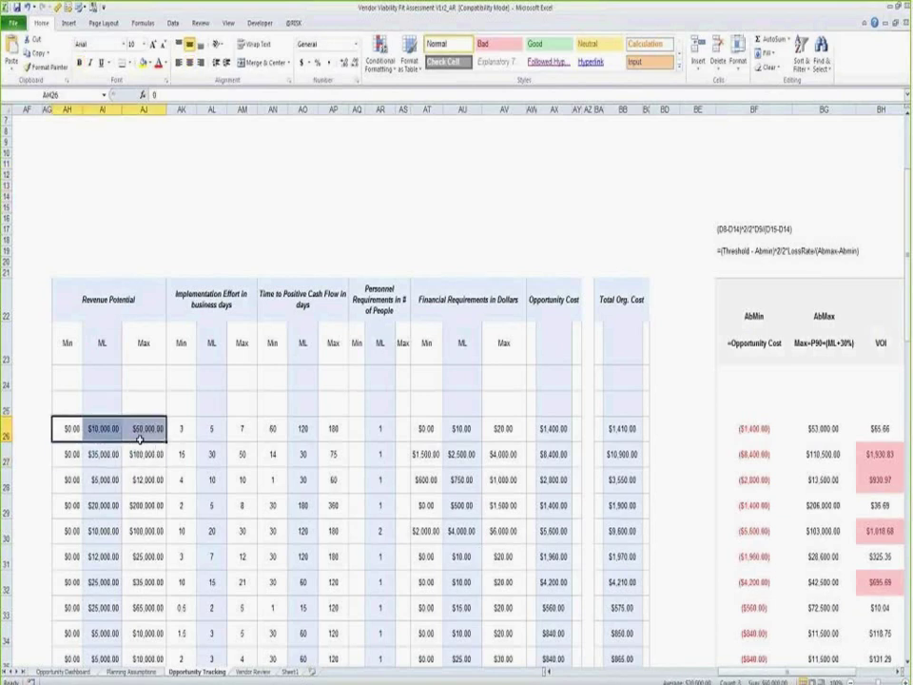
pyautogui.moveTo(71, 454); pyautogui.dragTo(143, 457)
pyautogui.moveTo(72, 481); pyautogui.dragTo(142, 480)
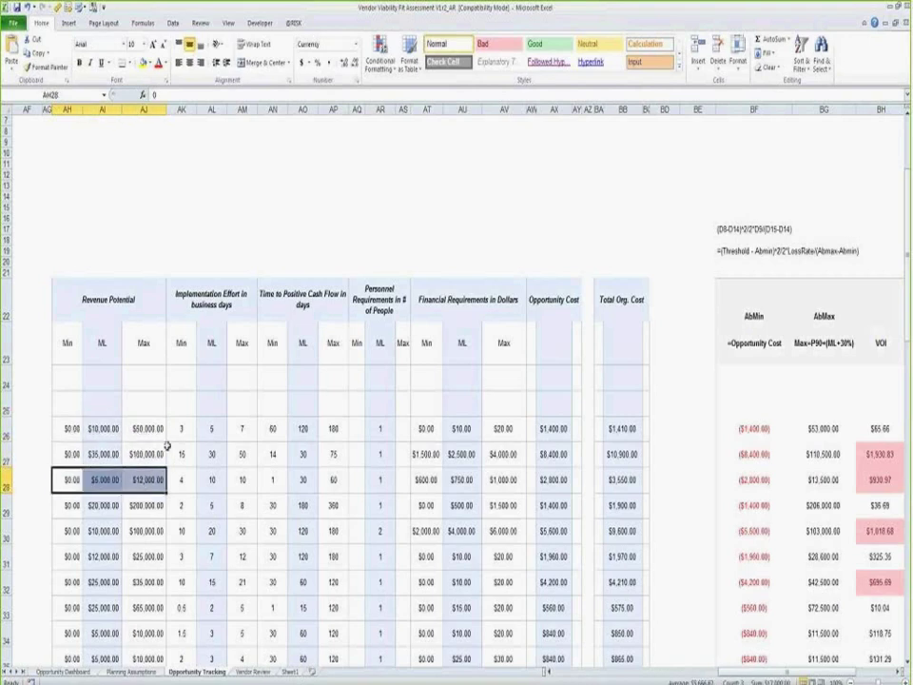
# - Highlight the effort, cash flow time and personnel estimates for Project 5, plus the Financial Requirements estimates in rows 26 and 27
pyautogui.moveTo(181, 429); pyautogui.dragTo(333, 429)
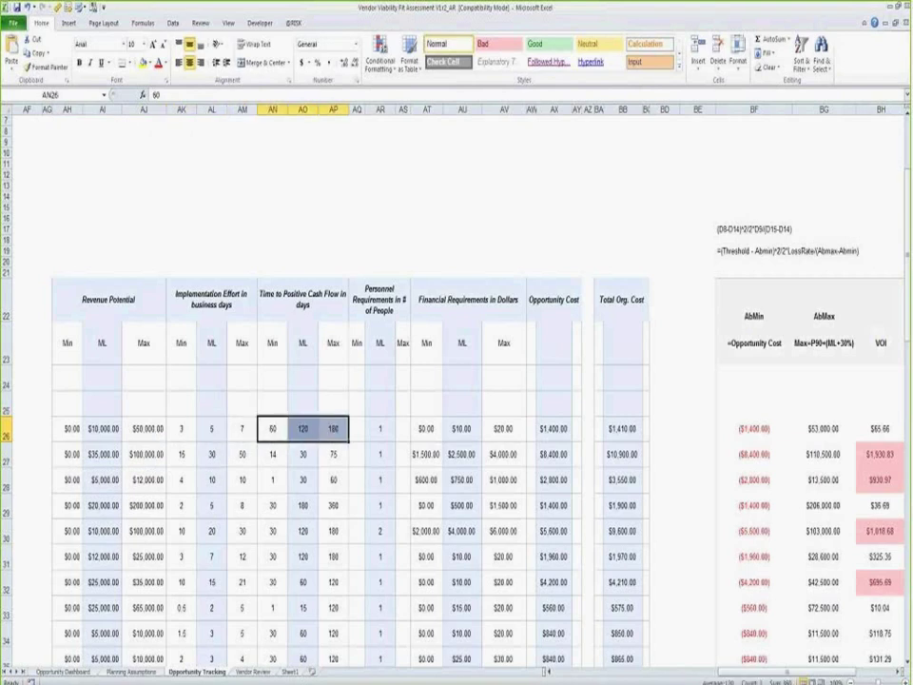
pyautogui.moveTo(379, 429); pyautogui.dragTo(378, 568)
pyautogui.click(377, 429)
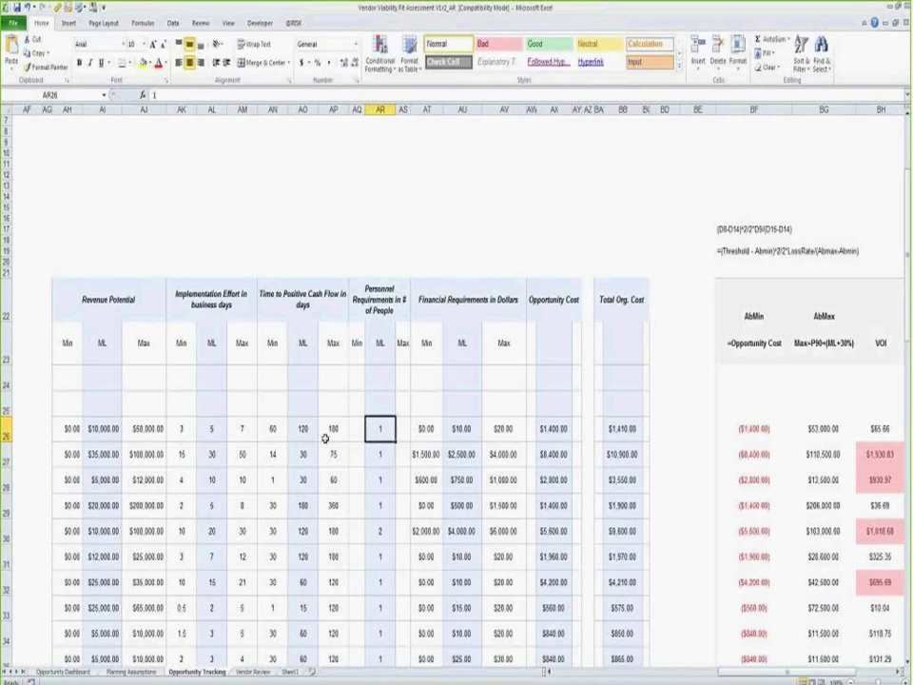
pyautogui.moveTo(426, 454); pyautogui.dragTo(497, 428)
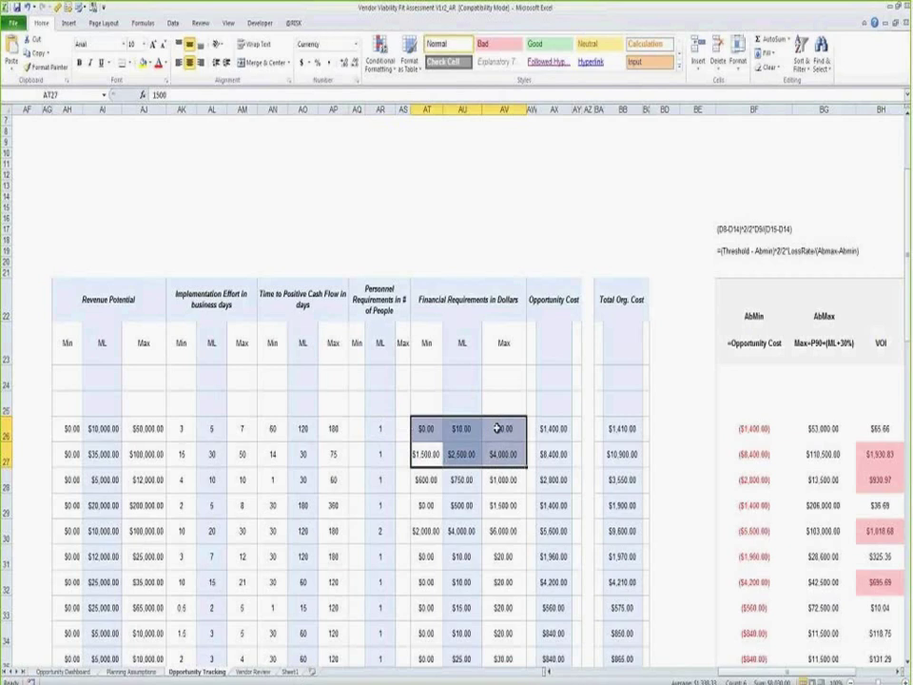
# - Inspect Project 5's estimated Opportunity Cost and Total Org. Cost formulas, and highlight the AbMin, AbMax and VOI table headings
pyautogui.click(553, 428)
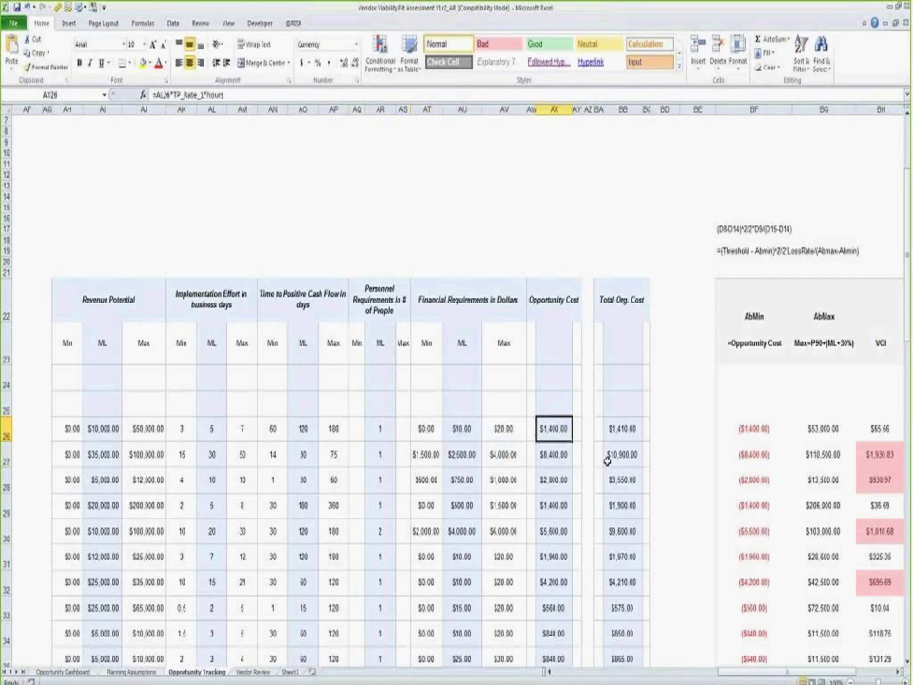
pyautogui.click(626, 434)
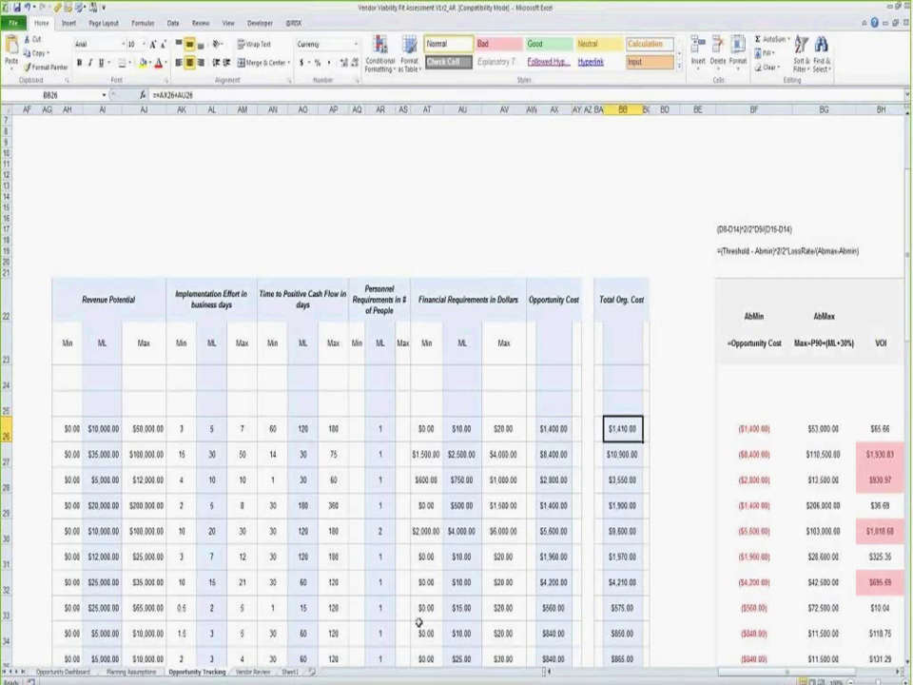
pyautogui.moveTo(787, 677)
pyautogui.mouseDown()
pyautogui.moveTo(778, 677)
pyautogui.moveTo(799, 677)
pyautogui.mouseUp()
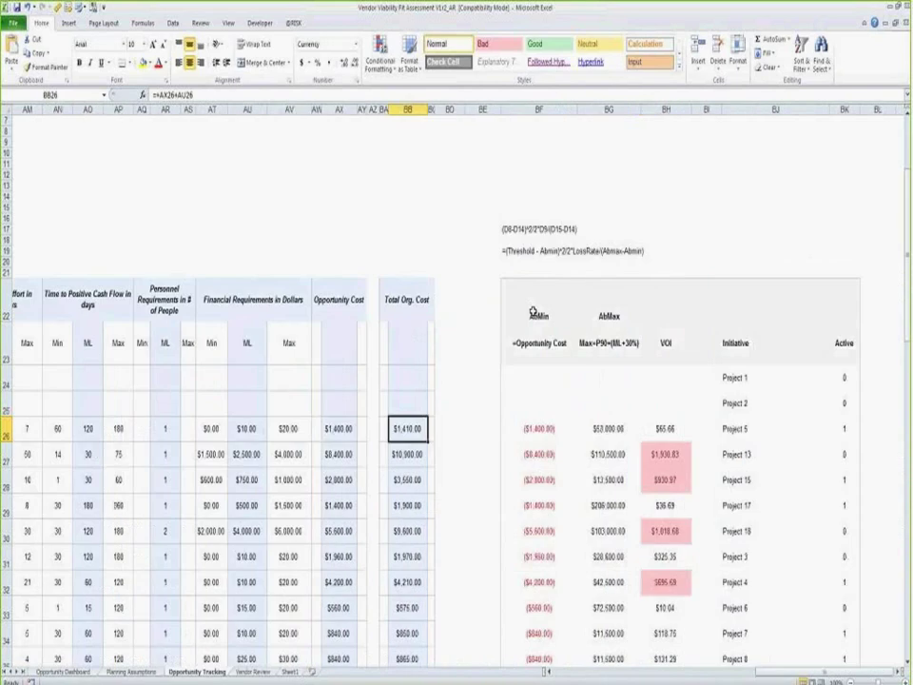
pyautogui.moveTo(538, 305); pyautogui.dragTo(826, 401)
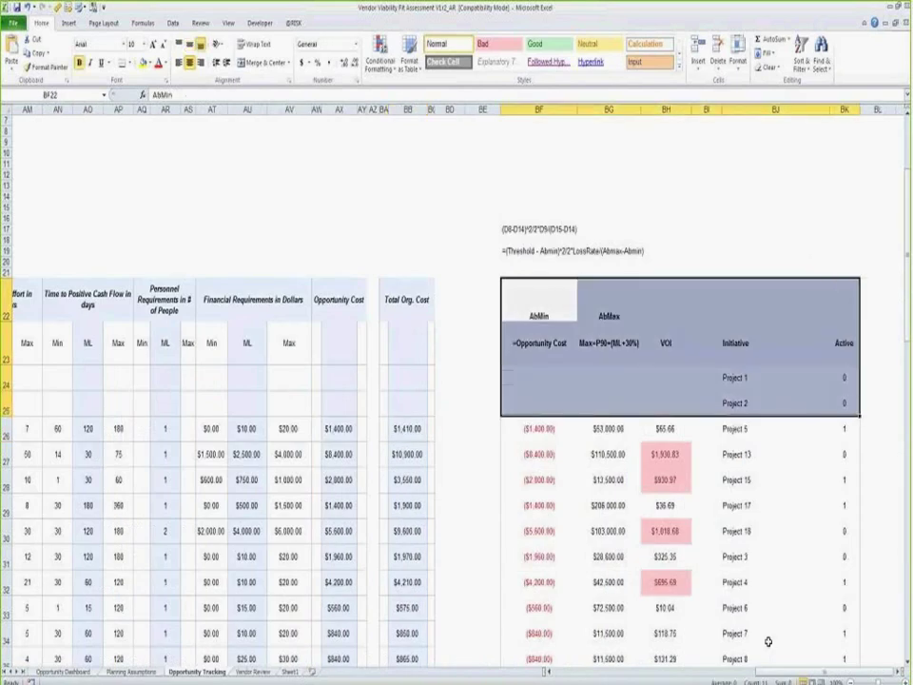
# - Review the constraints block outputs from Portfolio Revenue Potential to Cost of Info vs Portfolio Rev, and the two totals below Top 5 Opportunities
pyautogui.moveTo(777, 673); pyautogui.dragTo(771, 675)
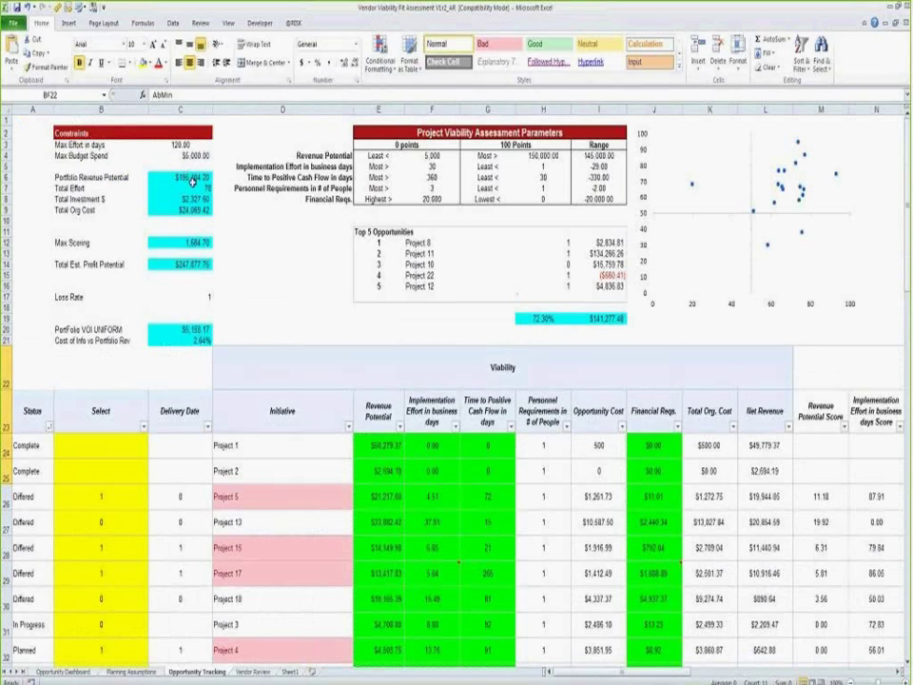
pyautogui.moveTo(181, 178); pyautogui.dragTo(181, 209)
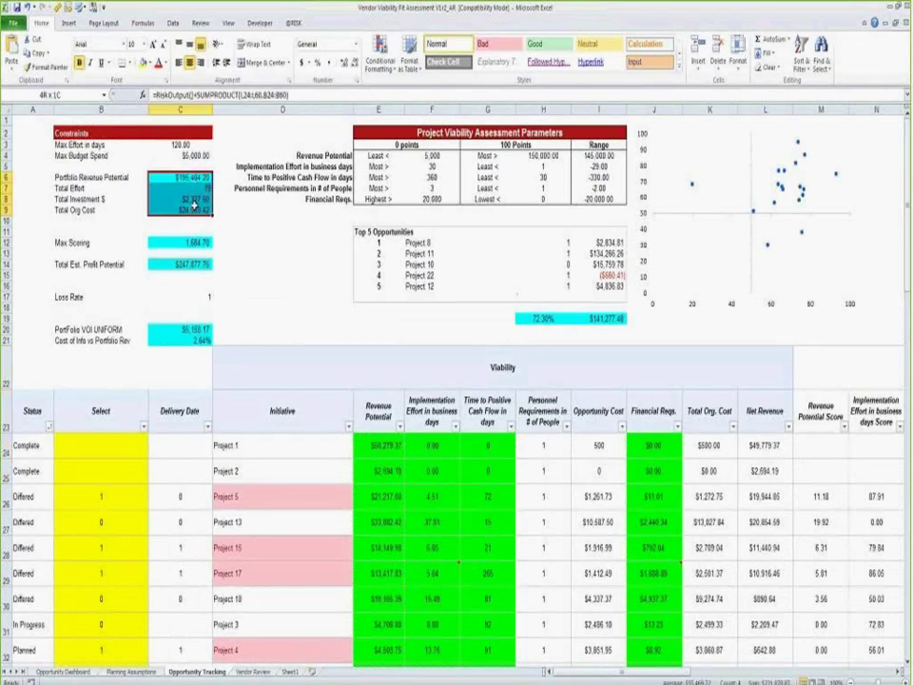
pyautogui.click(181, 242)
pyautogui.click(181, 264)
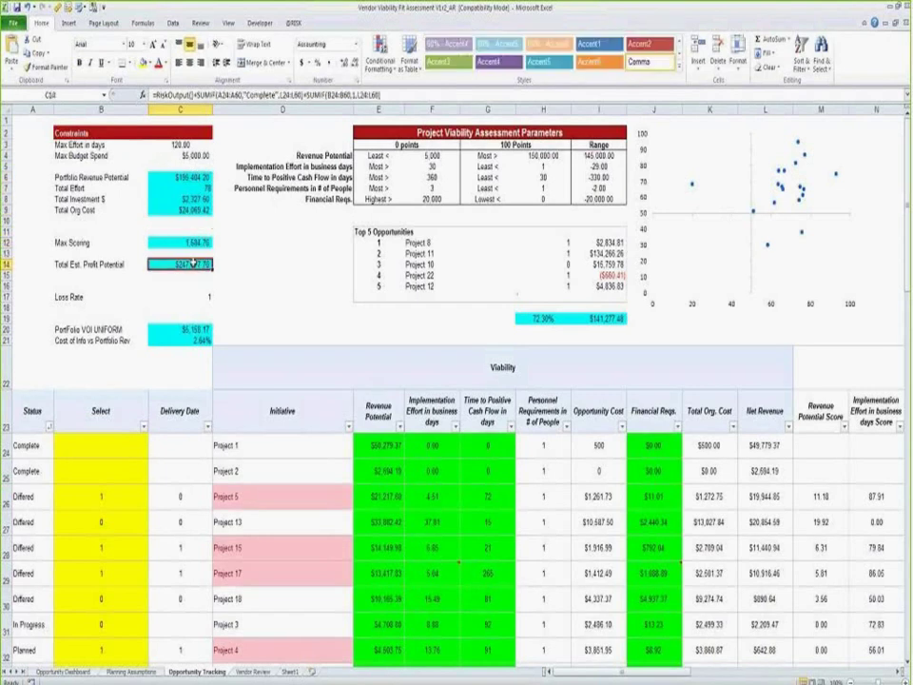
pyautogui.moveTo(181, 330); pyautogui.dragTo(192, 340)
pyautogui.moveTo(540, 319); pyautogui.dragTo(594, 320)
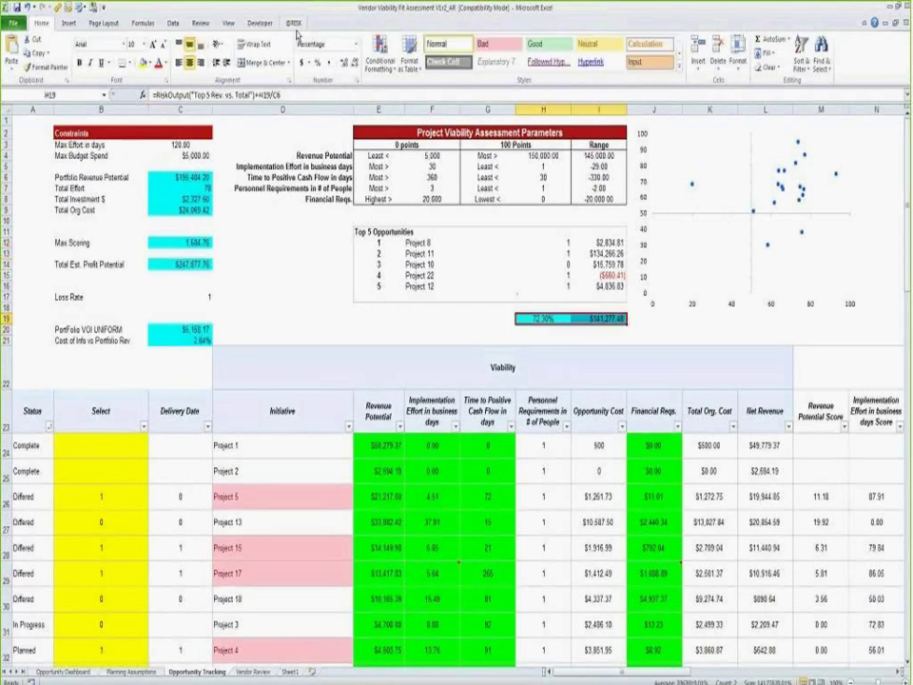
pyautogui.click(293, 23)
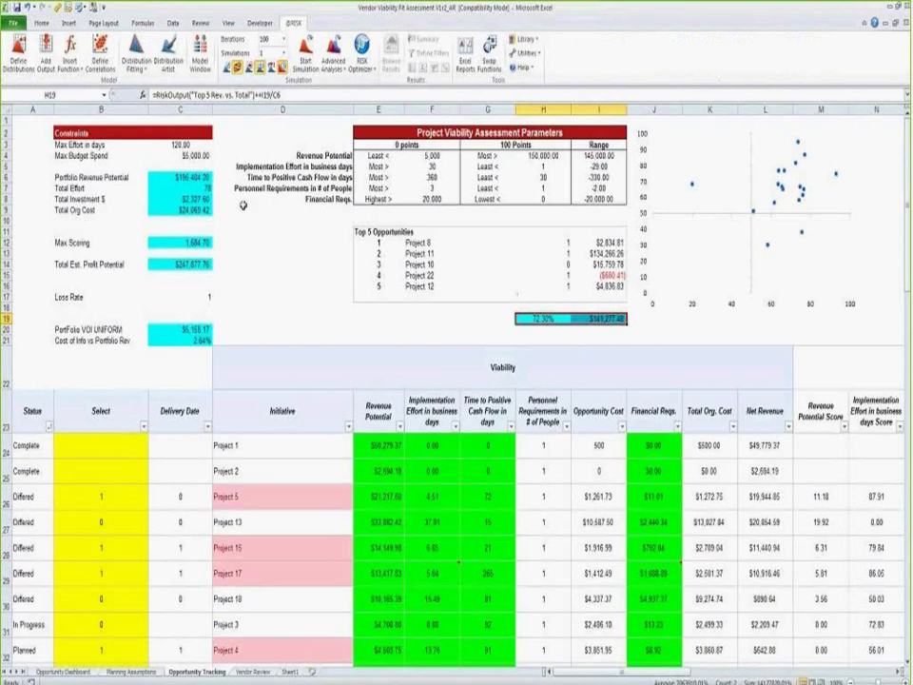
pyautogui.scroll(-4, 202, 250)
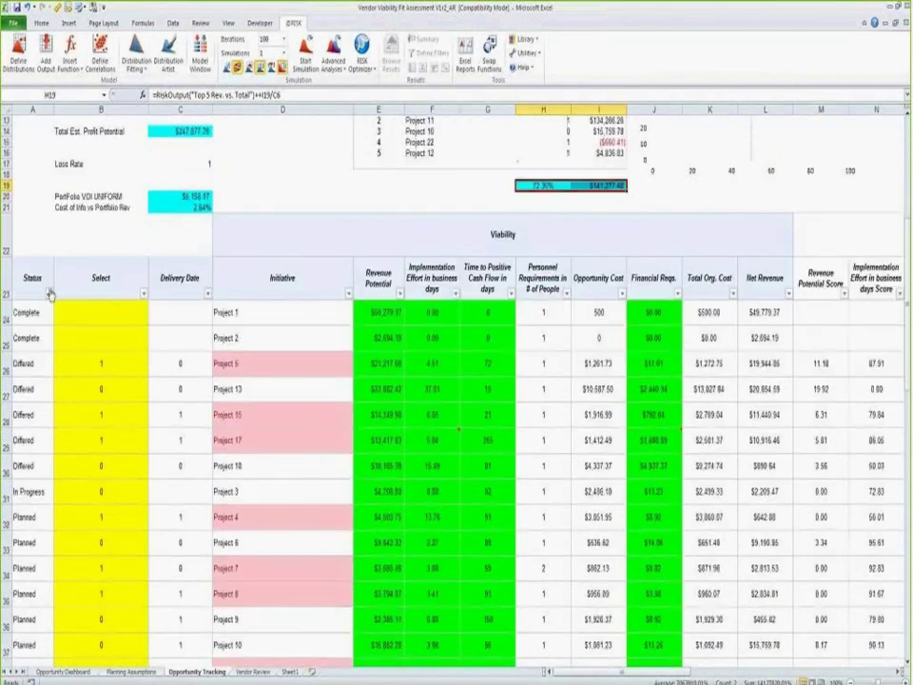
pyautogui.click(49, 293)
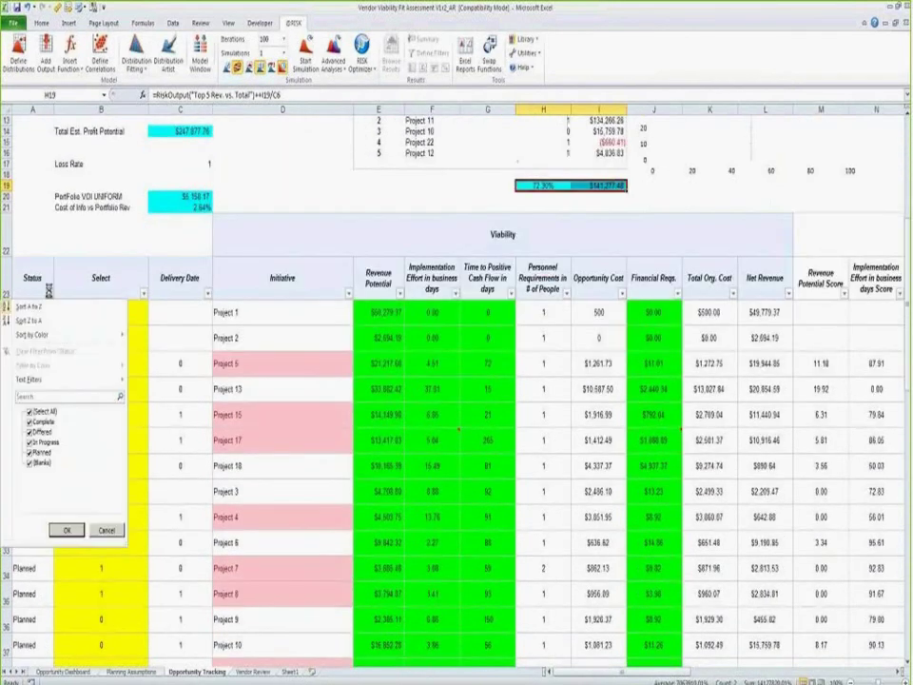
pyautogui.press('Escape')
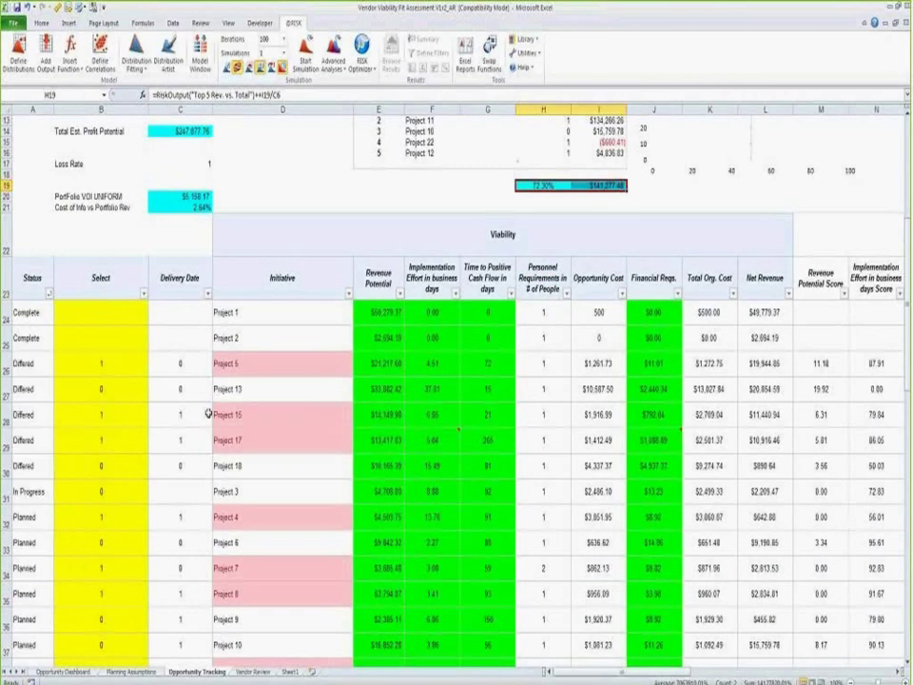
# - Deselect Project 15 and Project 17 by setting their Select values to 0
pyautogui.click(97, 412)
pyautogui.moveTo(95, 422)
pyautogui.mouseDown()
pyautogui.moveTo(159, 371)
pyautogui.moveTo(105, 439)
pyautogui.mouseUp()
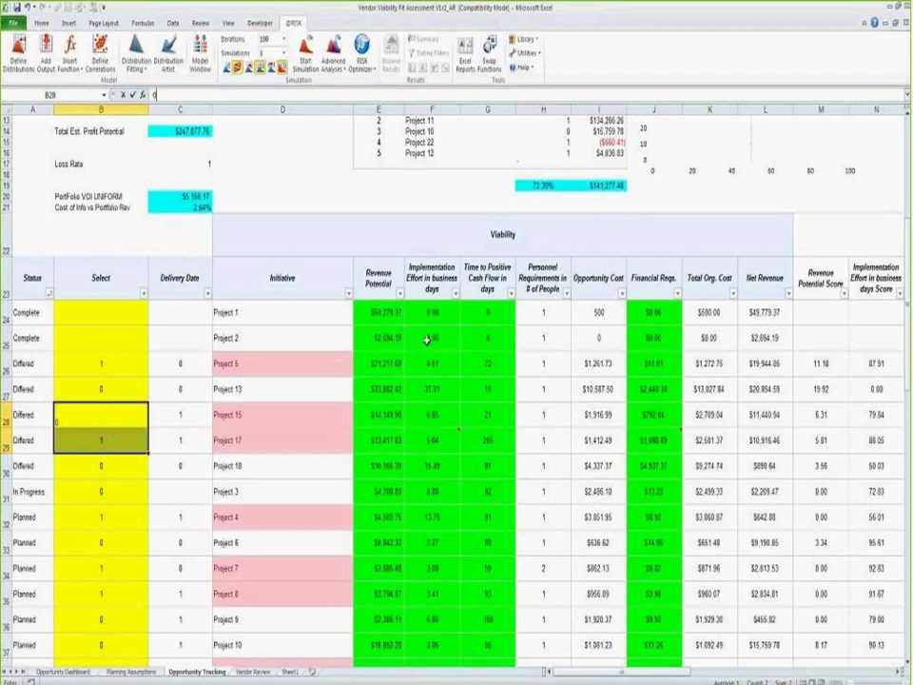
pyautogui.write('0')
pyautogui.press('Return')
pyautogui.write('0')
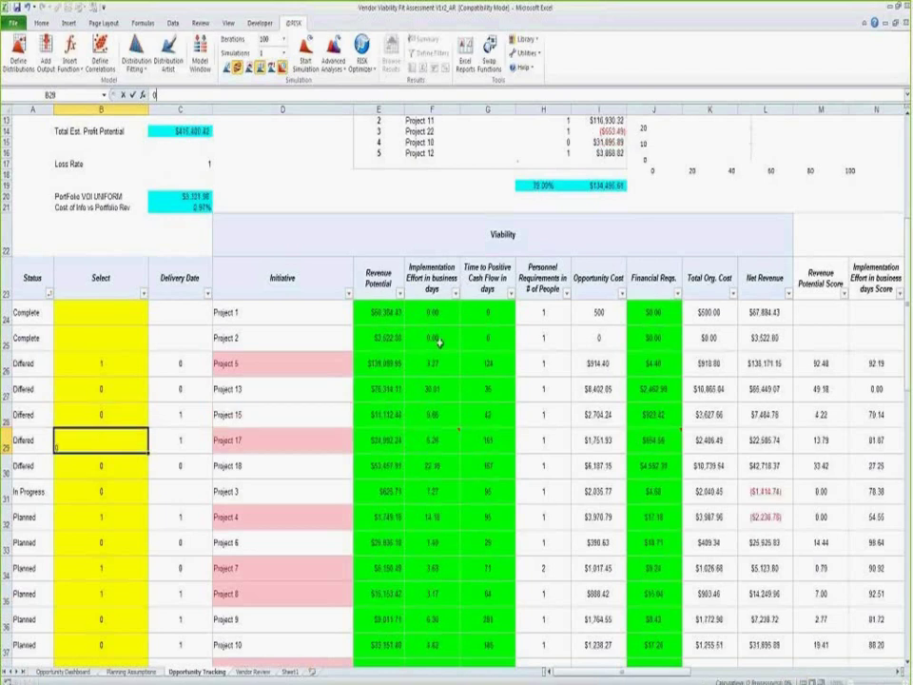
pyautogui.press('Return')
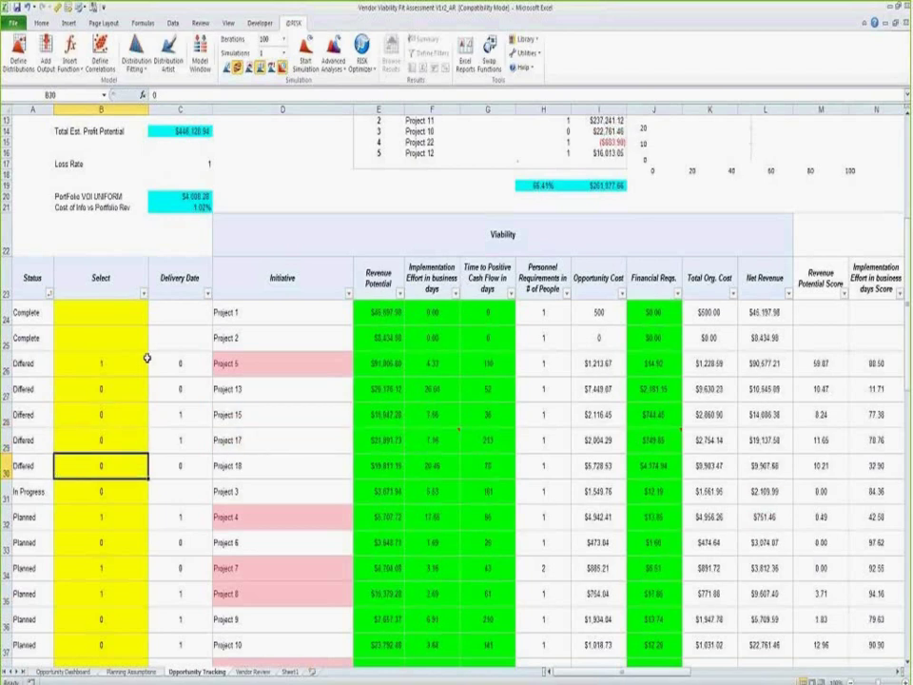
# - Check the Max Scoring output formula and filter the Status column to only In Progress and Planned projects
pyautogui.scroll(4, 180, 304)
pyautogui.click(180, 243)
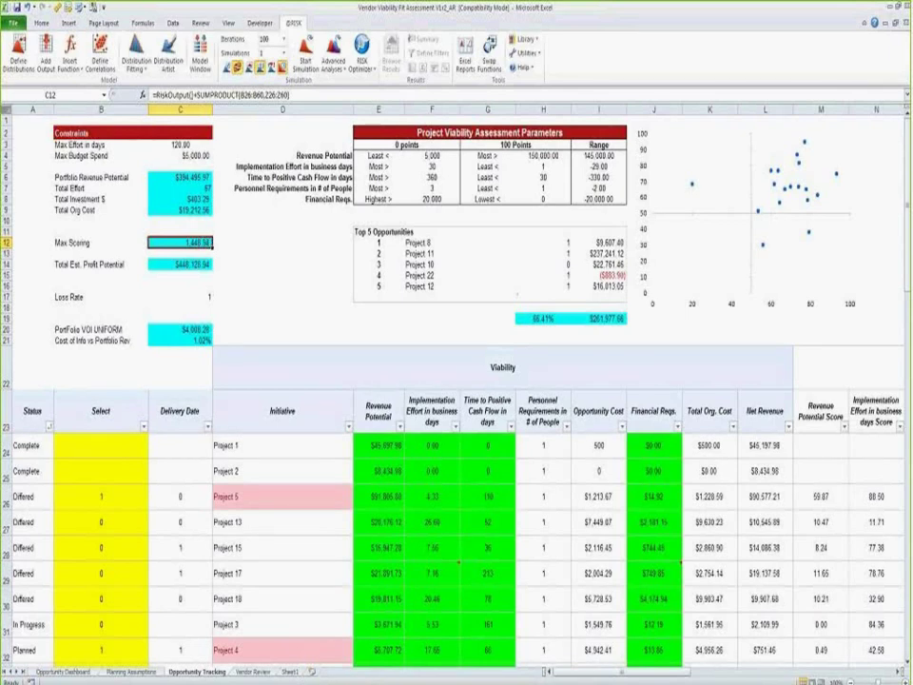
pyautogui.click(49, 428)
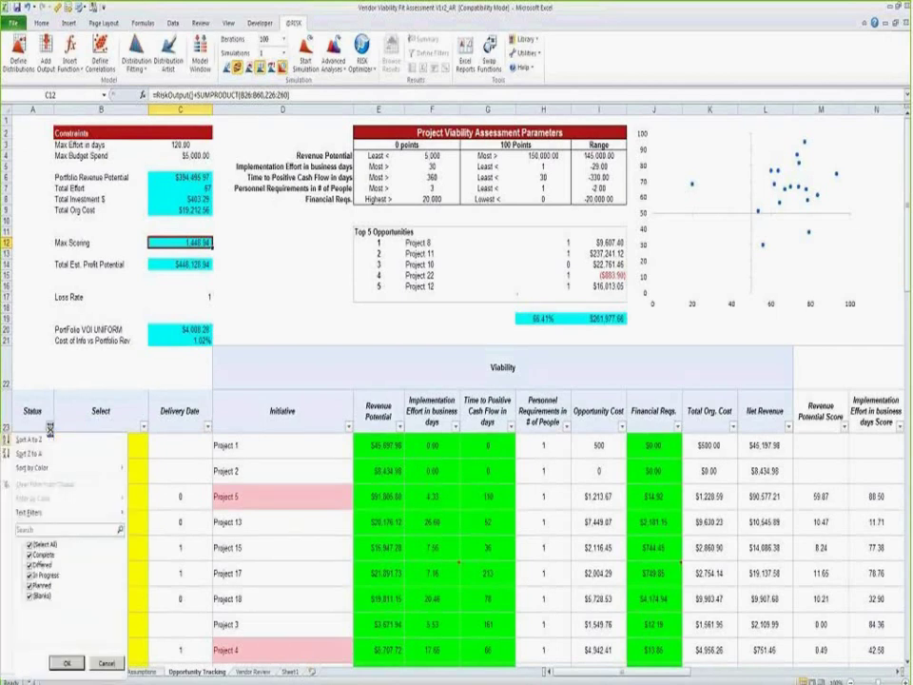
pyautogui.click(29, 544)
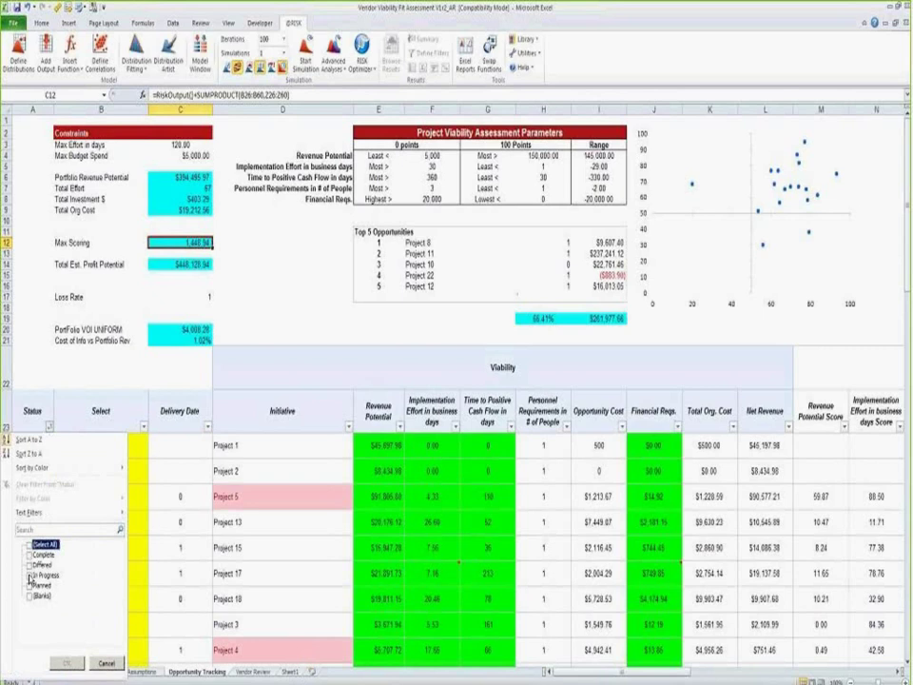
pyautogui.click(30, 575)
pyautogui.click(29, 585)
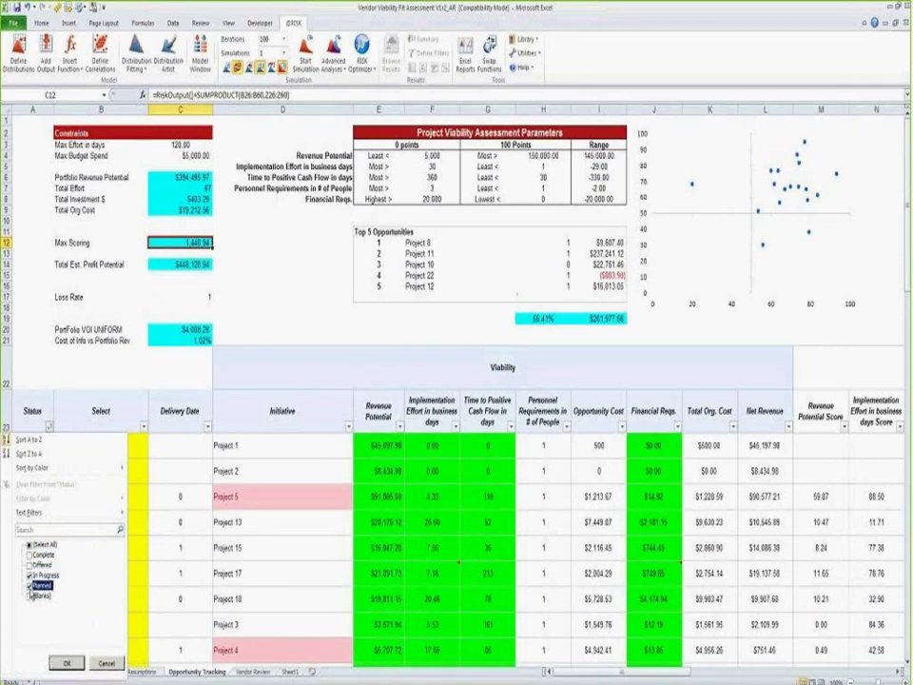
pyautogui.click(67, 663)
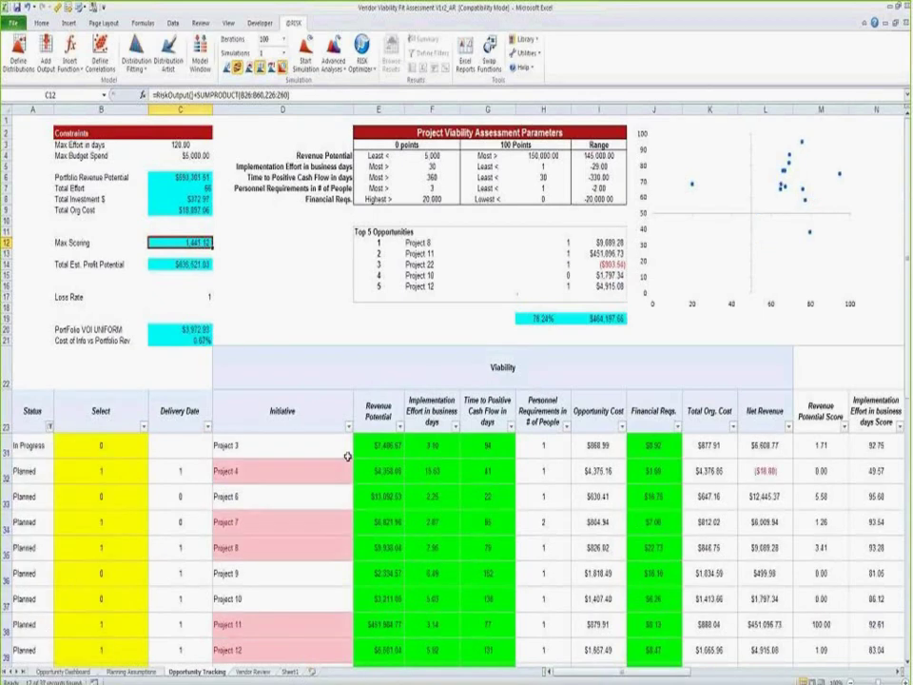
# - Review the filtered project rows in the Viability table, including Project 7
pyautogui.scroll(-1, 347, 457)
pyautogui.scroll(-3, 321, 369)
pyautogui.click(285, 389)
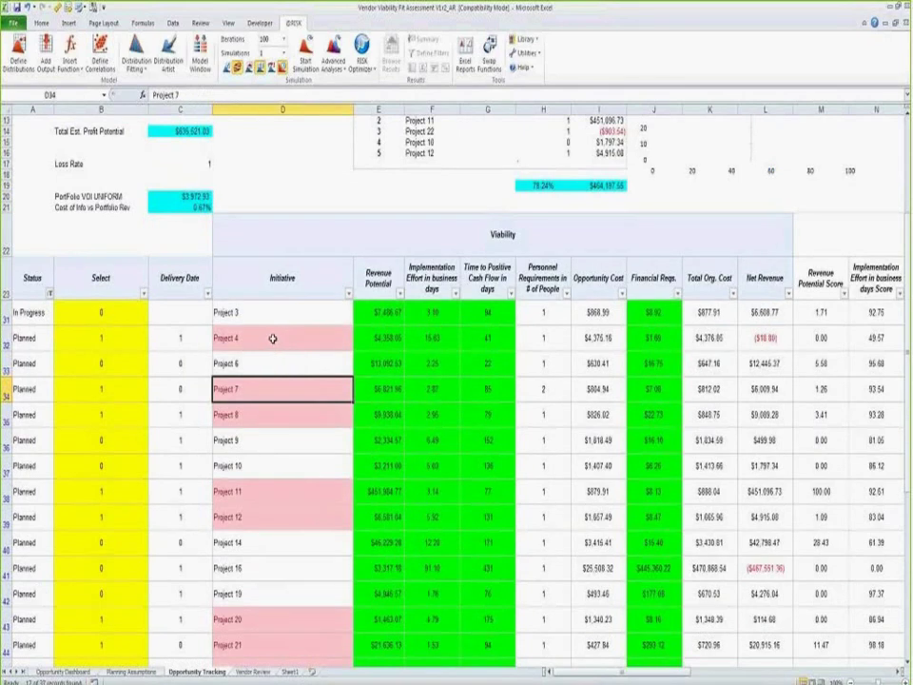
pyautogui.scroll(-1, 273, 338)
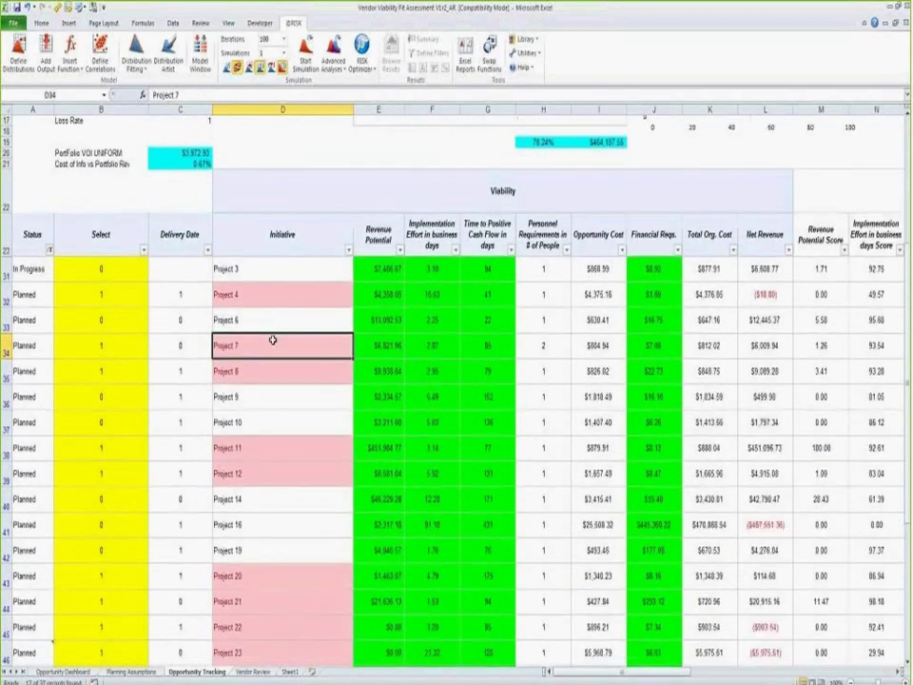
pyautogui.scroll(5, 273, 340)
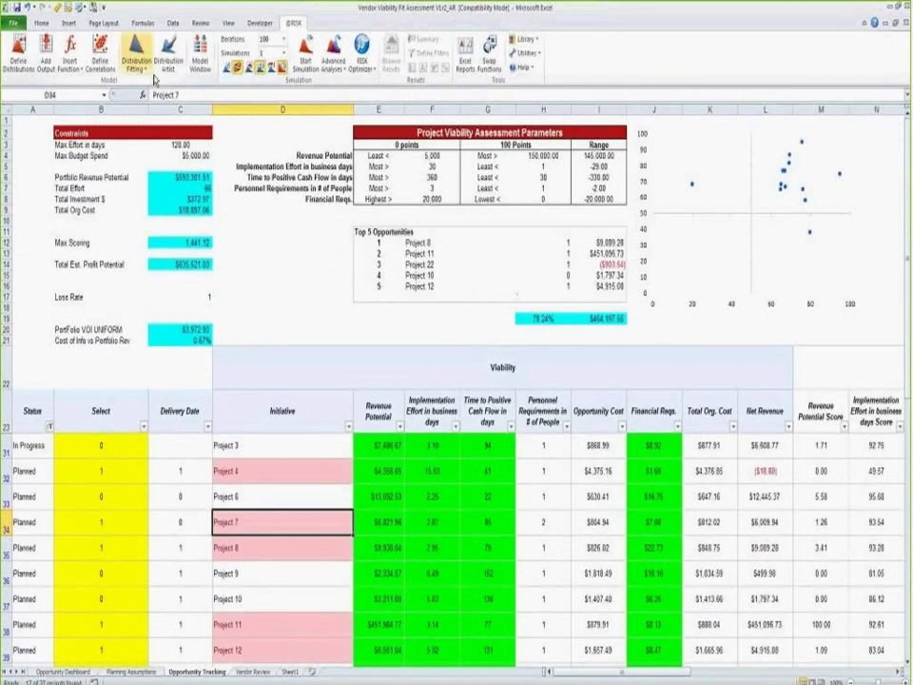
pyautogui.click(217, 253)
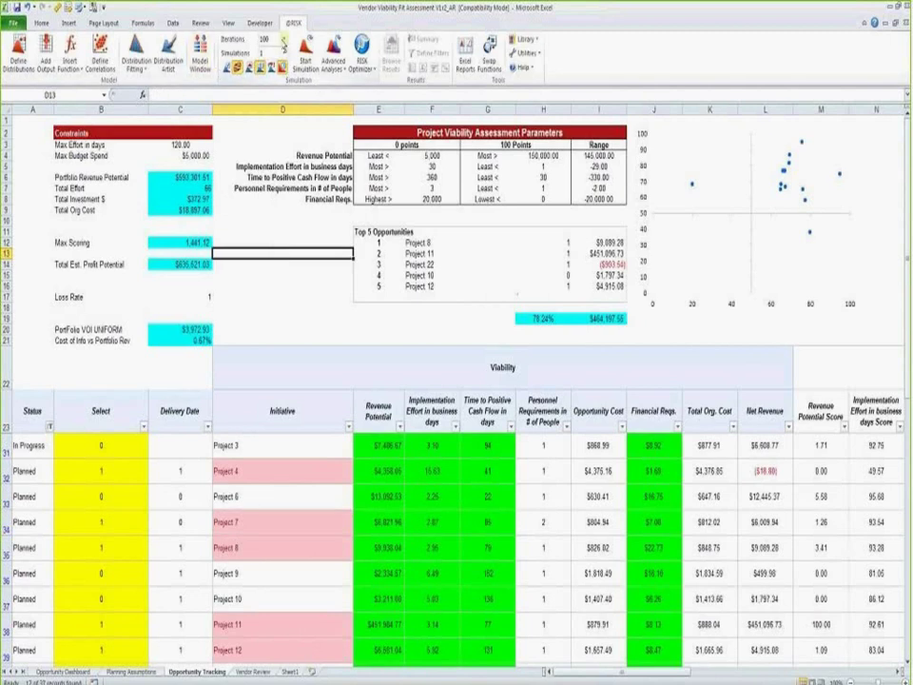
pyautogui.click(283, 39)
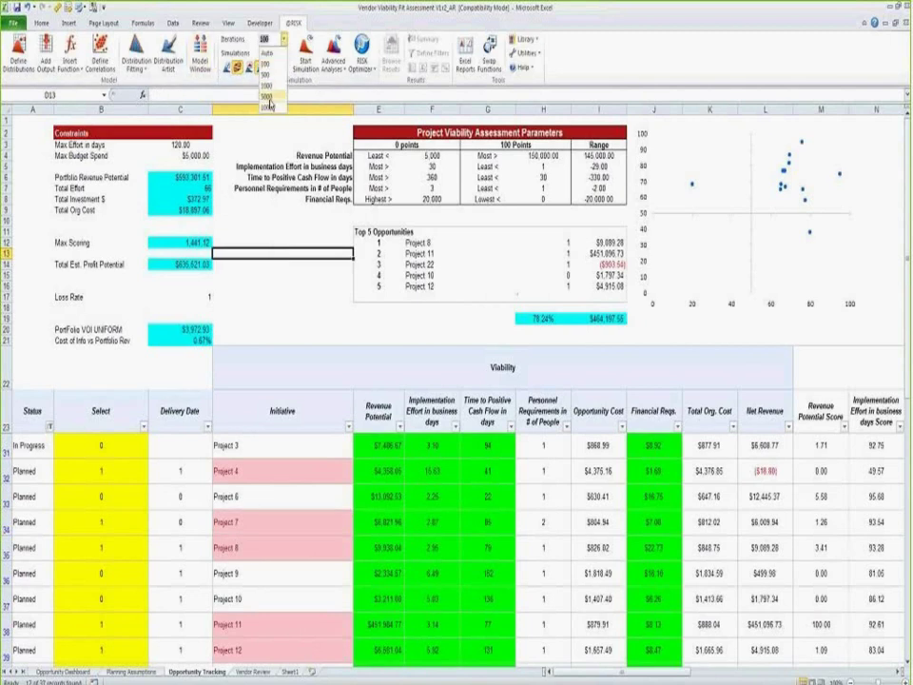
pyautogui.click(266, 96)
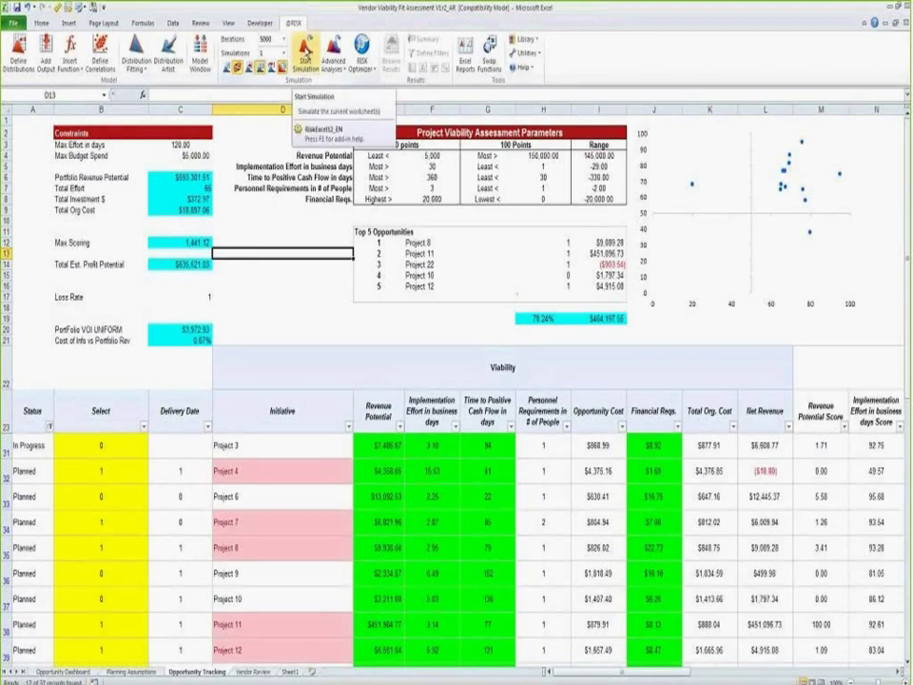
pyautogui.click(304, 49)
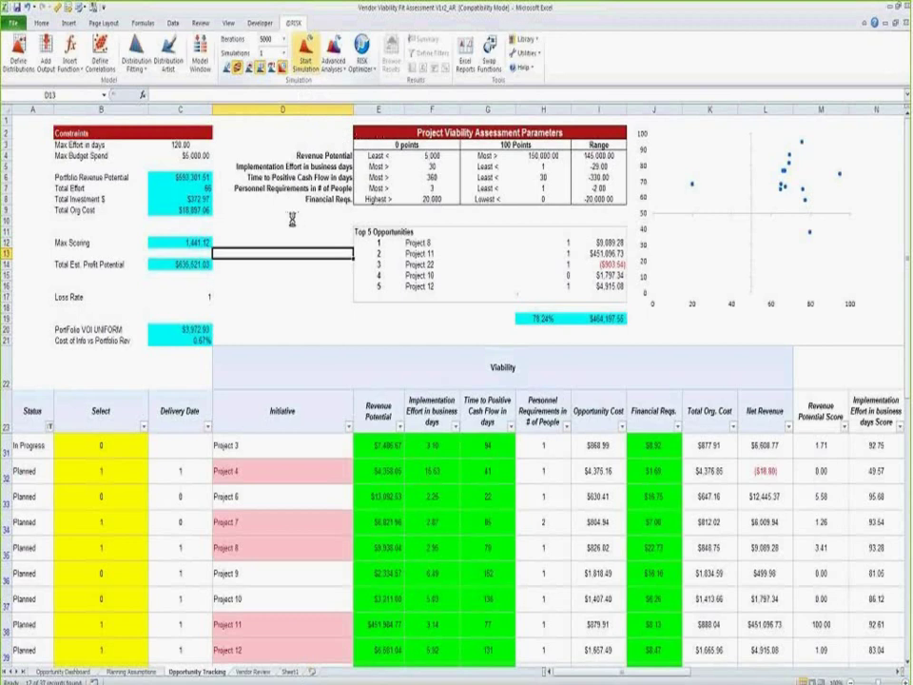